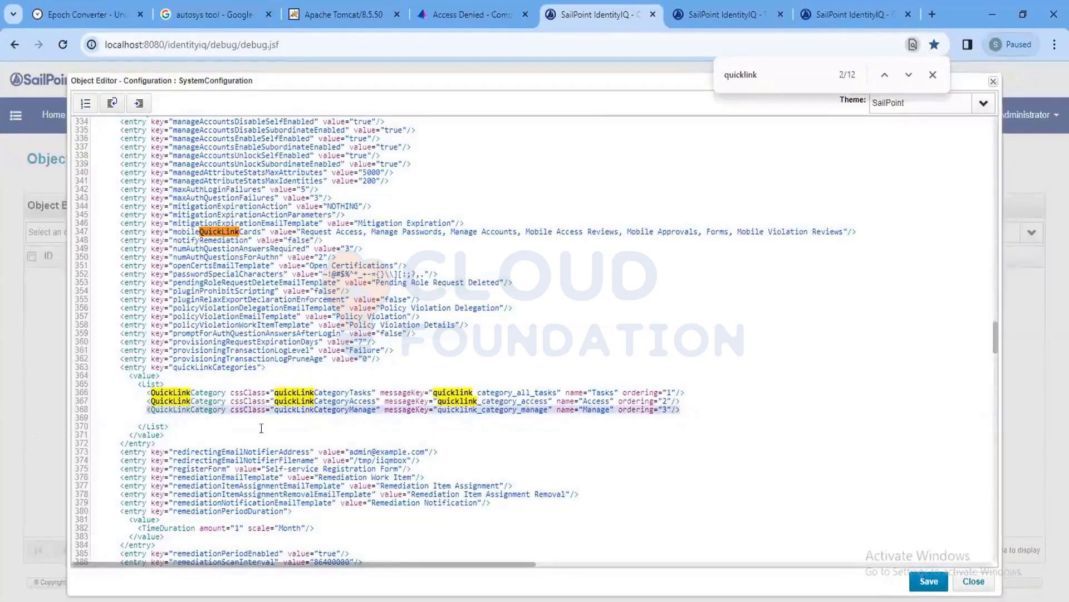
Place the cursor on the empty line after the Manage quick link category.
{"action": "left_click", "coordinate": [189, 413]}
Paste a copy of the Manage category line and change its cssClass, messageKey and name to Custom.
{"action": "type", "text": "<QuickLinkCategory cssClass=\"quickLinkCategoryManage\" messageKey=\"quicklink_category_manage\" name=\"Manage\" ordering=\"3\"/>"}
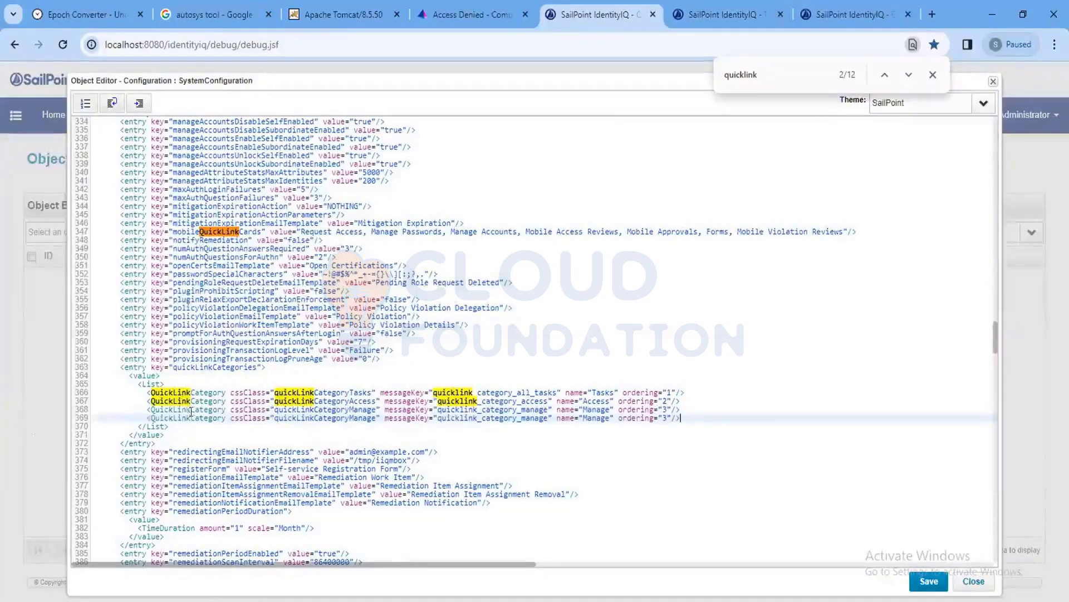
{"action": "left_click_drag", "start_coordinate": [376, 417], "coordinate": [347, 417]}
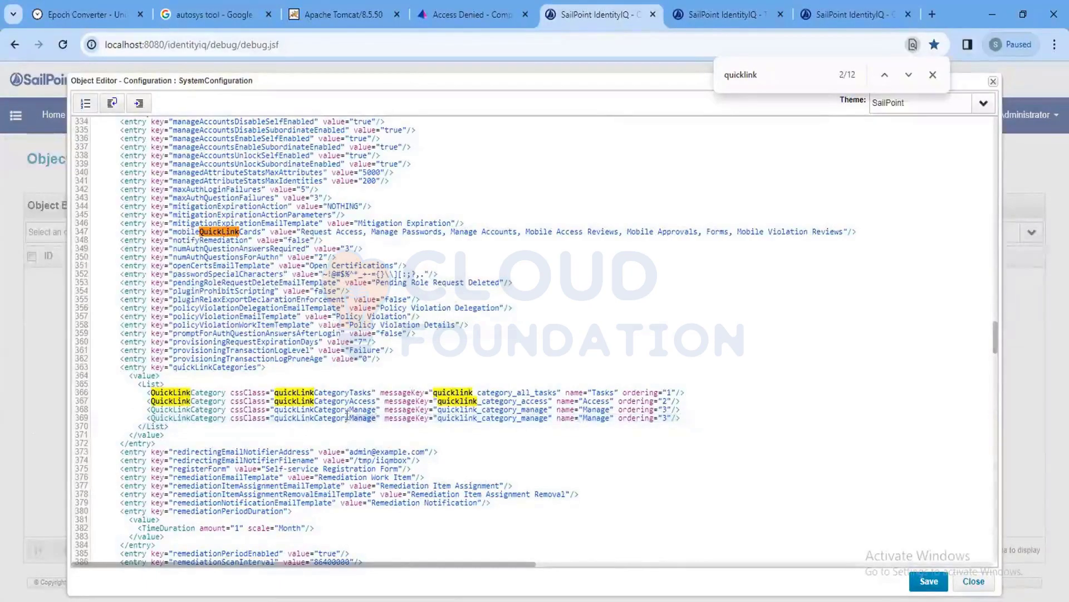
{"action": "type", "text": "Custom"}
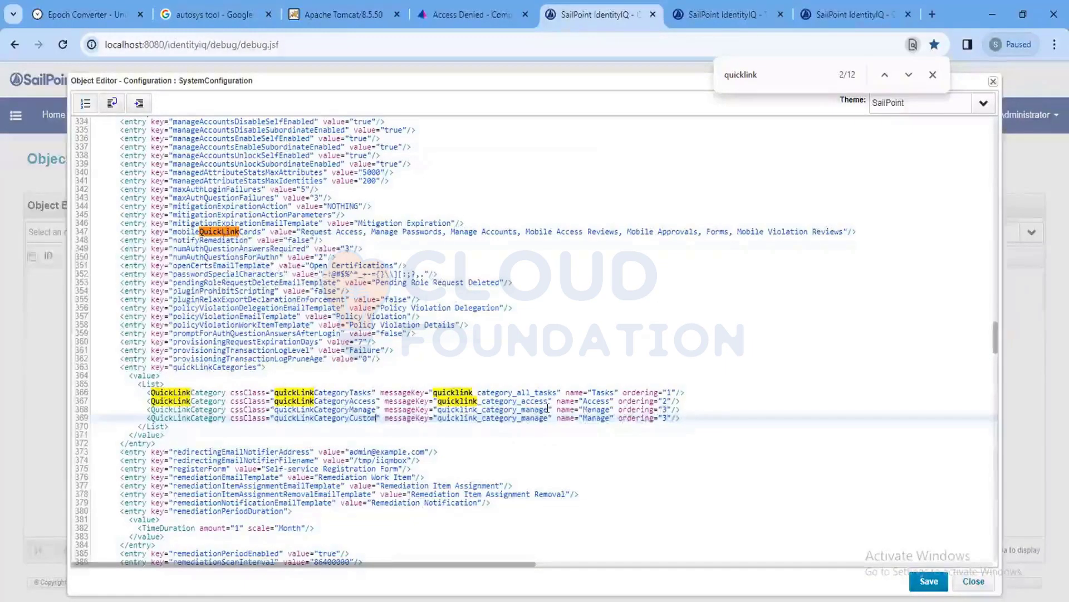
{"action": "double_click", "coordinate": [529, 417]}
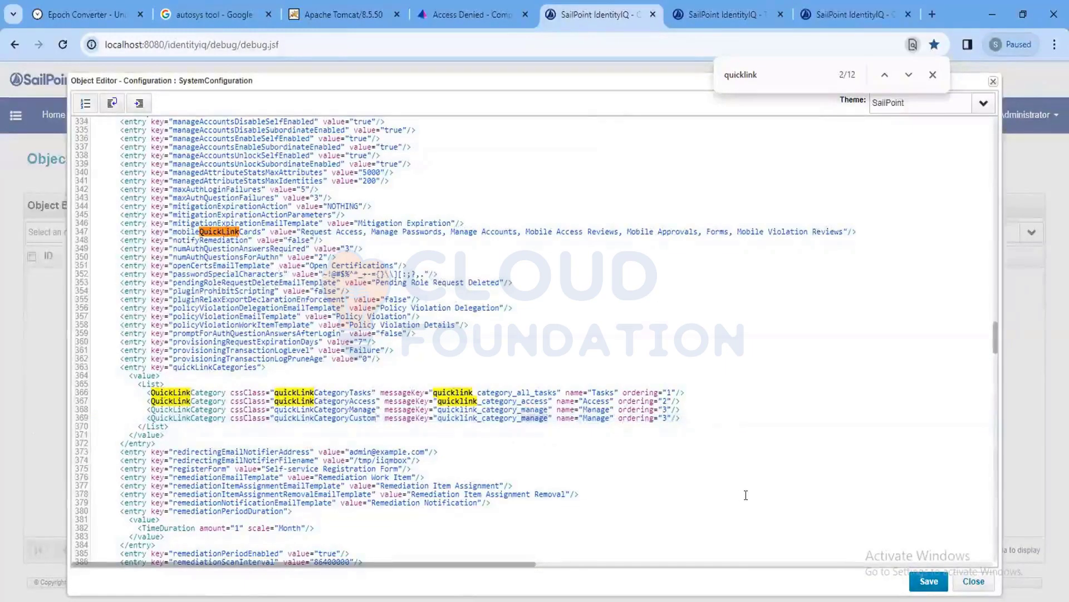
{"action": "left_click_drag", "start_coordinate": [436, 418], "coordinate": [550, 418]}
{"action": "type", "text": "Custom"}
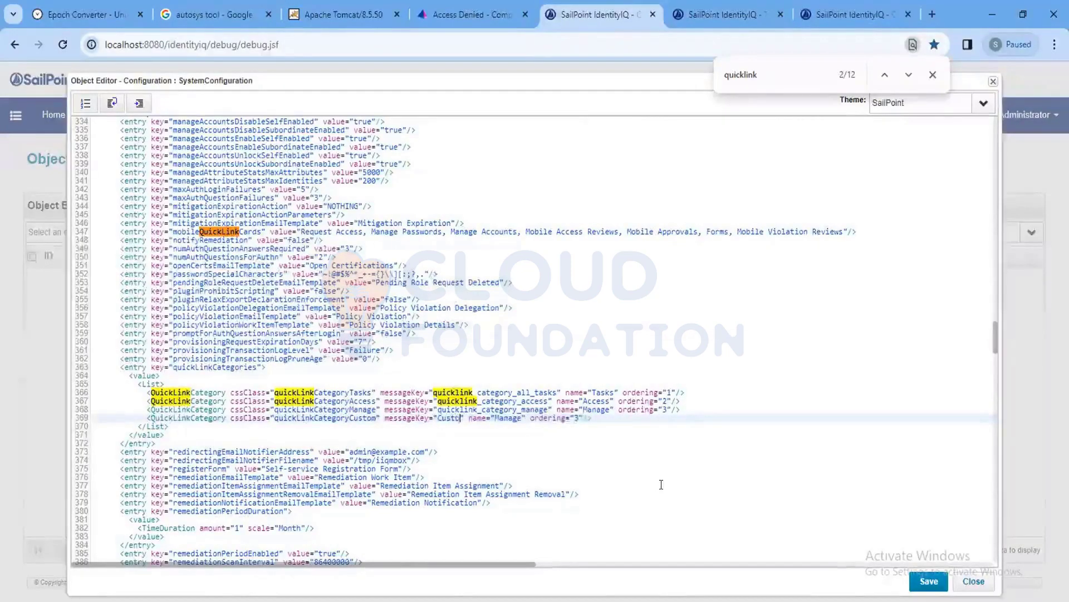
{"action": "double_click", "coordinate": [513, 417]}
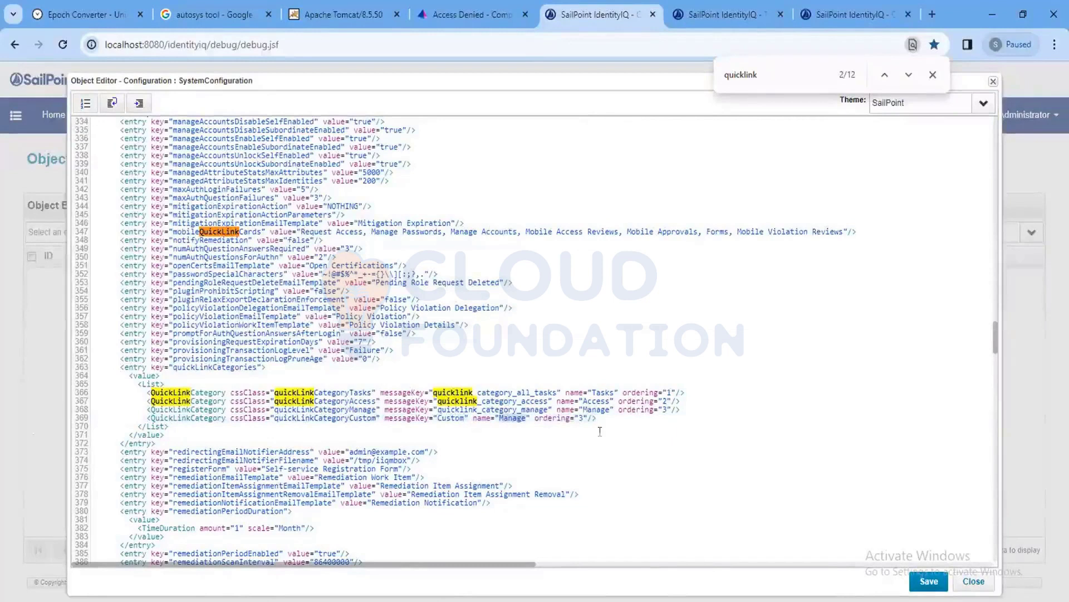
{"action": "type", "text": "Custom"}
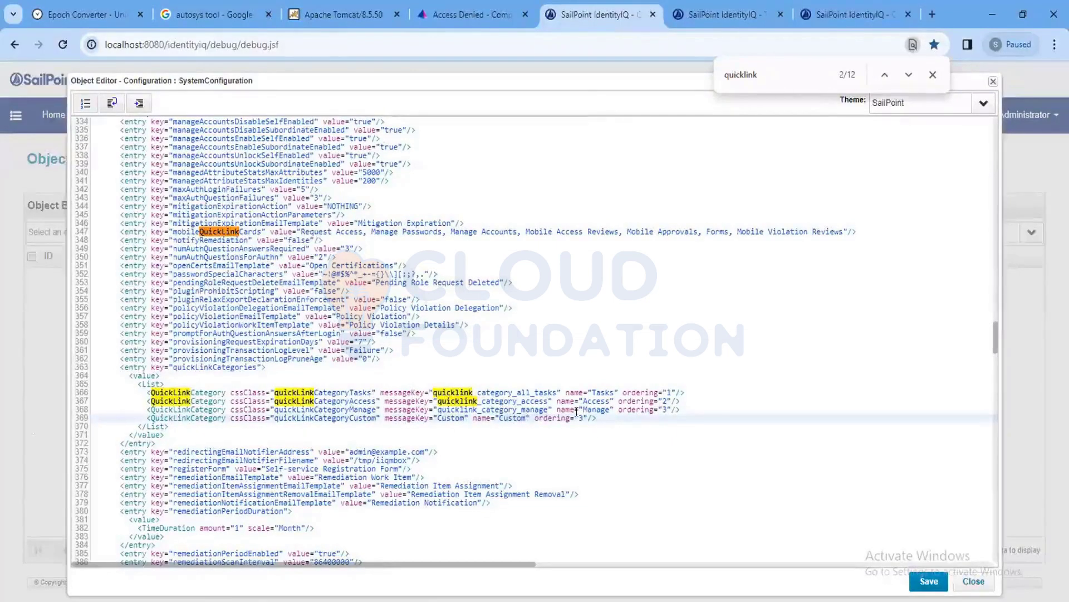
Set the new category's ordering to 4, correct its cssClass to Custom, and save the SystemConfiguration.
{"action": "left_click", "coordinate": [580, 416]}
{"action": "key", "text": "BackSpace"}
{"action": "type", "text": "5"}
{"action": "key", "text": "BackSpace"}
{"action": "type", "text": "4"}
{"action": "double_click", "coordinate": [452, 418]}
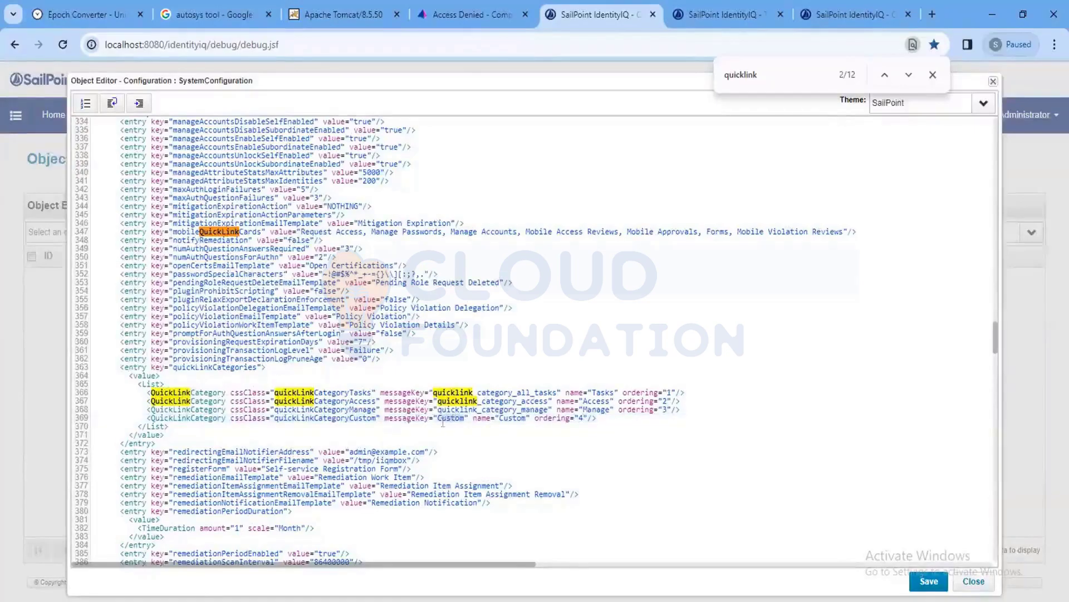
{"action": "double_click", "coordinate": [307, 418]}
{"action": "type", "text": "Custom"}
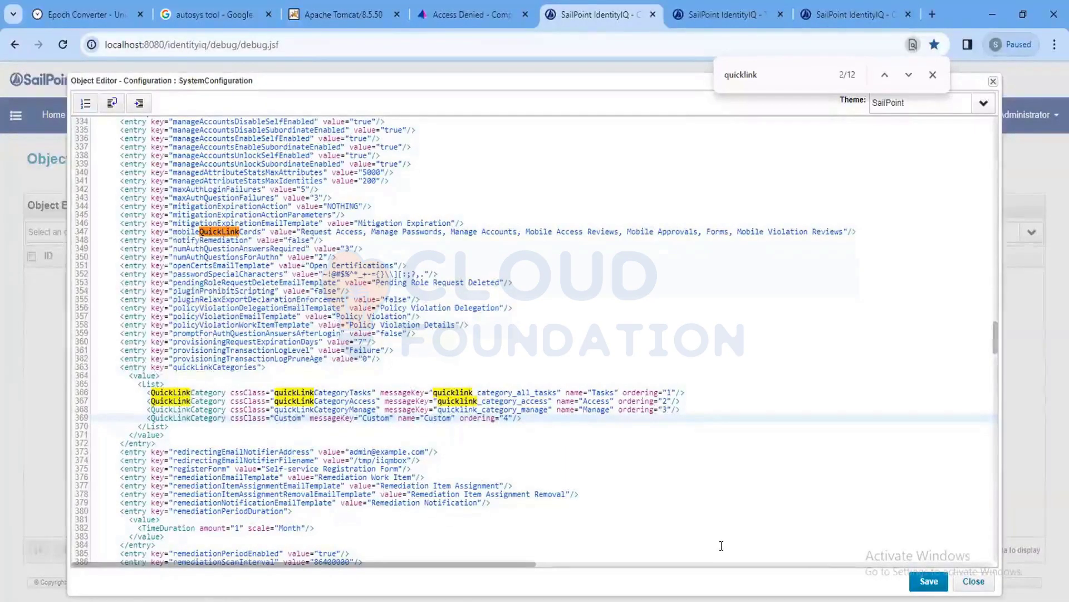
{"action": "left_click", "coordinate": [929, 581]}
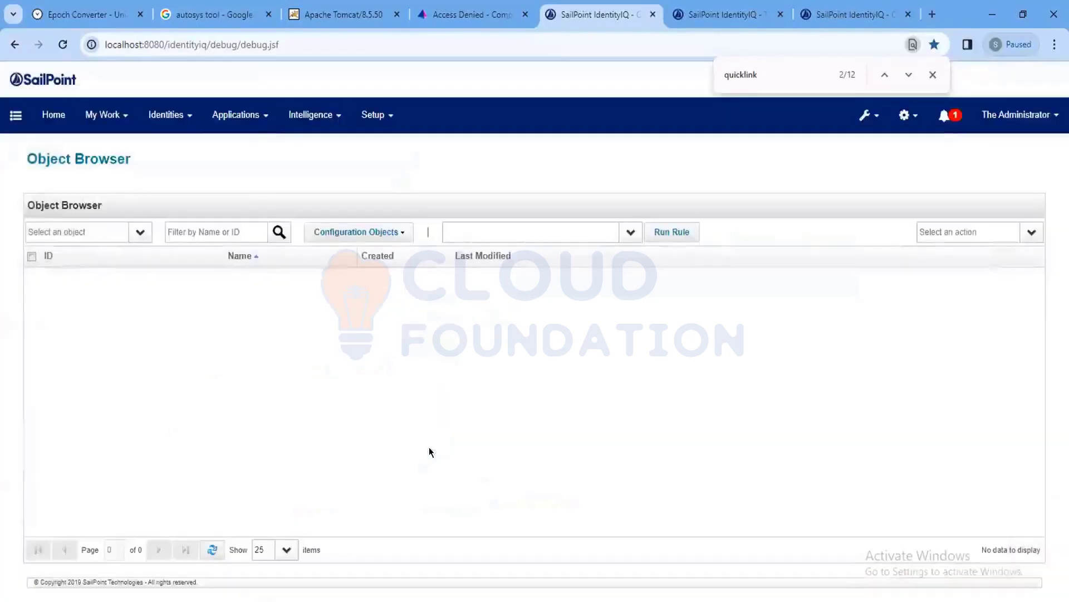
Choose the QuickLink object type to list all 16 QuickLink objects.
{"action": "left_click", "coordinate": [85, 234]}
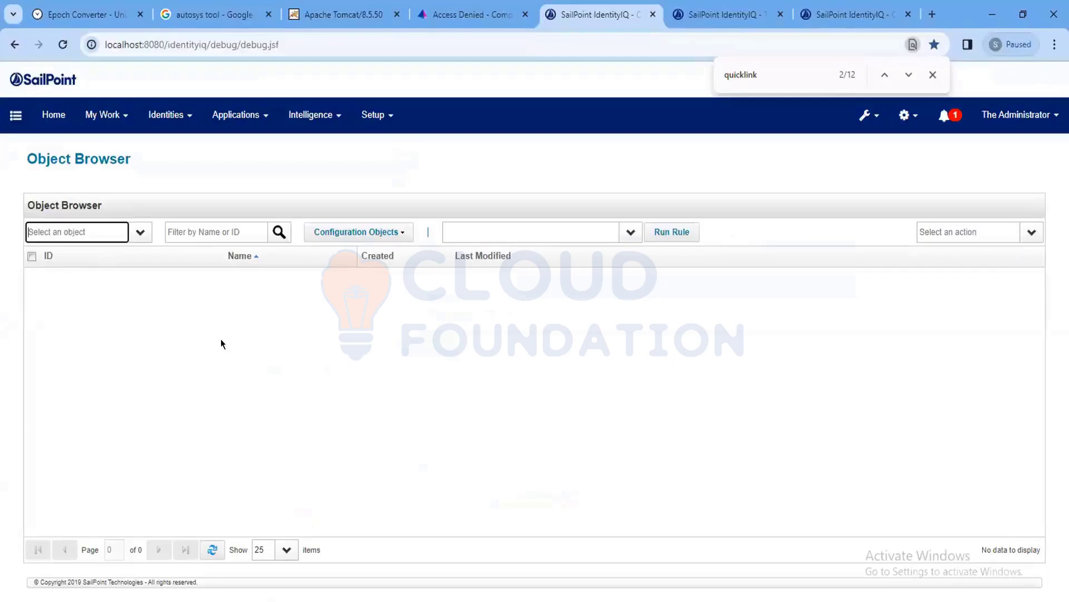
{"action": "type", "text": "QuickLink"}
{"action": "key", "text": "Tab"}
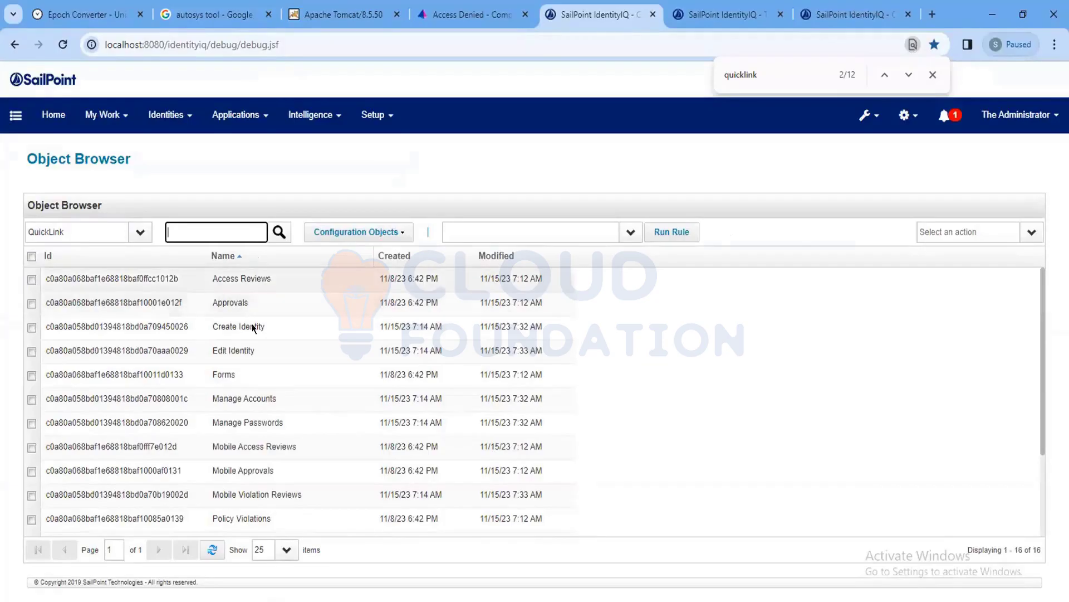
{"action": "scroll", "coordinate": [252, 323], "scroll_direction": "down", "scroll_amount": 3}
Look over the Policy Violations and Work Items QuickLink definitions.
{"action": "left_click", "coordinate": [263, 400]}
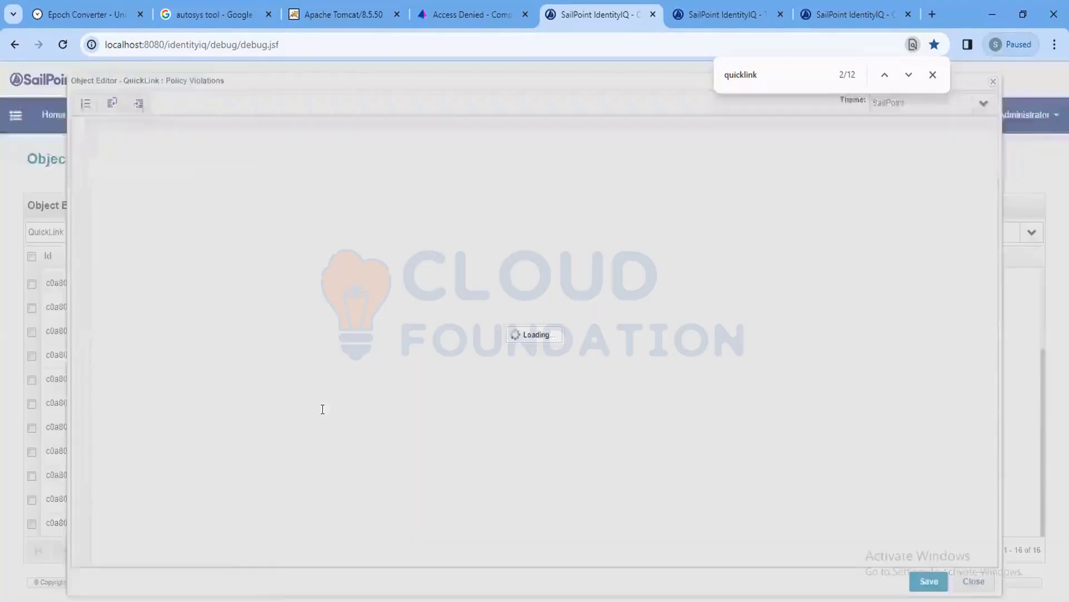
{"action": "left_click", "coordinate": [976, 581]}
{"action": "left_click", "coordinate": [295, 518]}
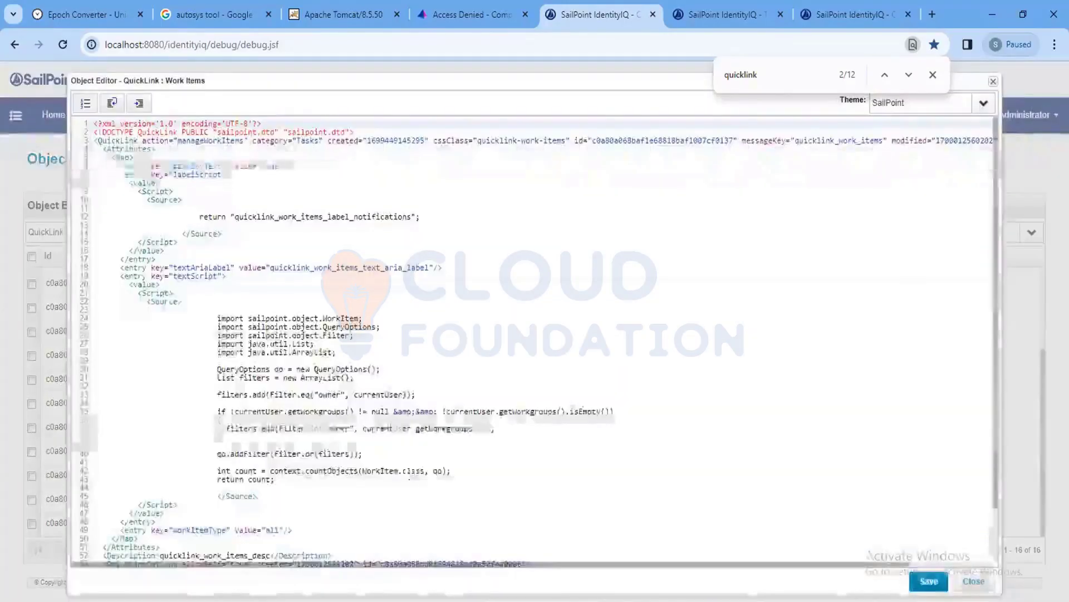
{"action": "left_click", "coordinate": [978, 581]}
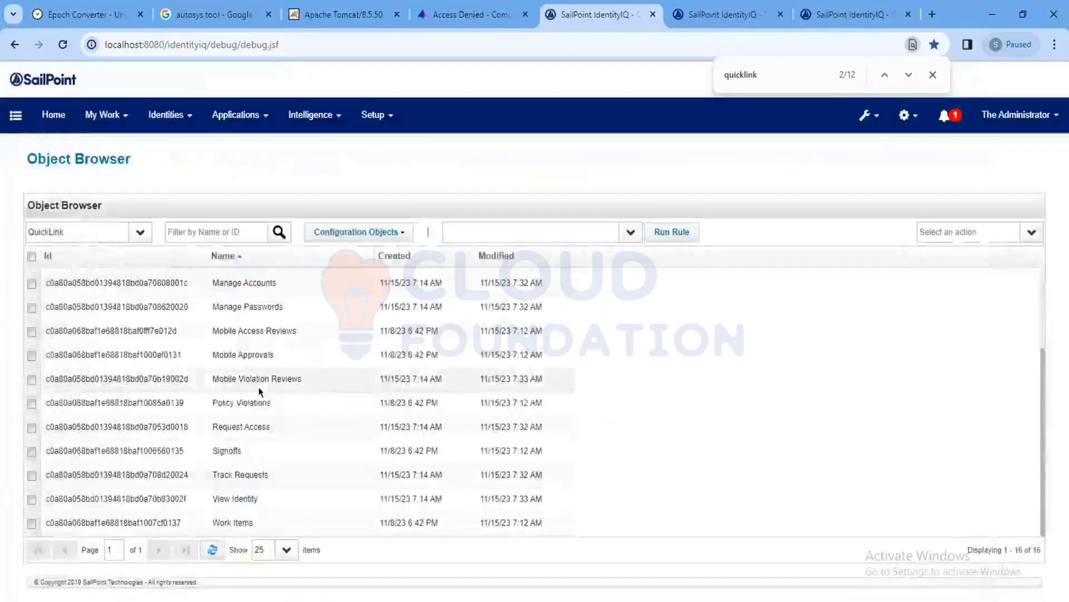
Select the entire Mobile Access Reviews QuickLink XML, then close the definition.
{"action": "left_click", "coordinate": [258, 386]}
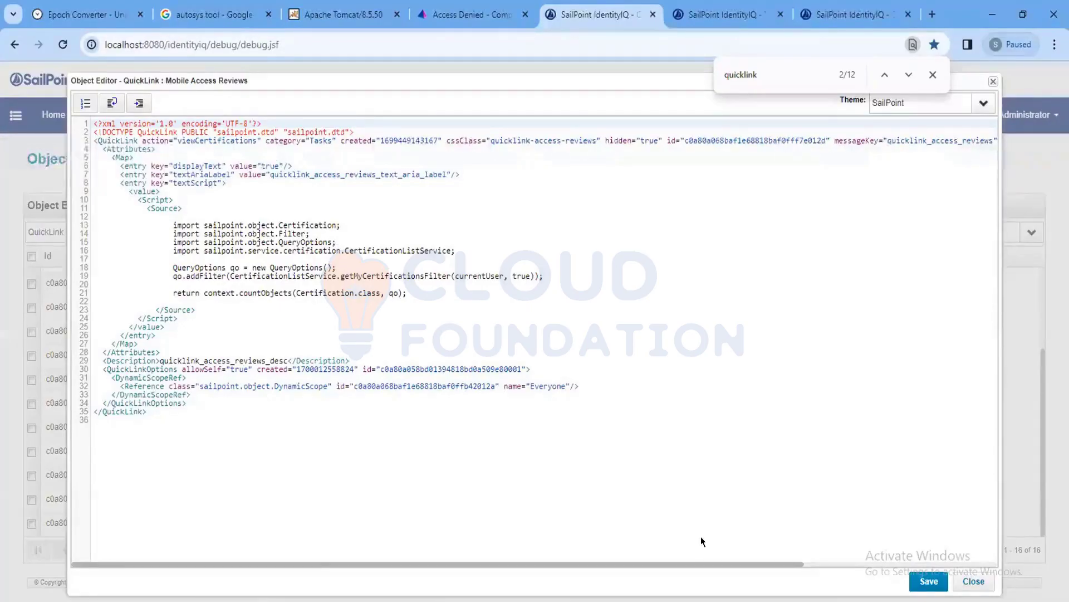
{"action": "left_click", "coordinate": [313, 351]}
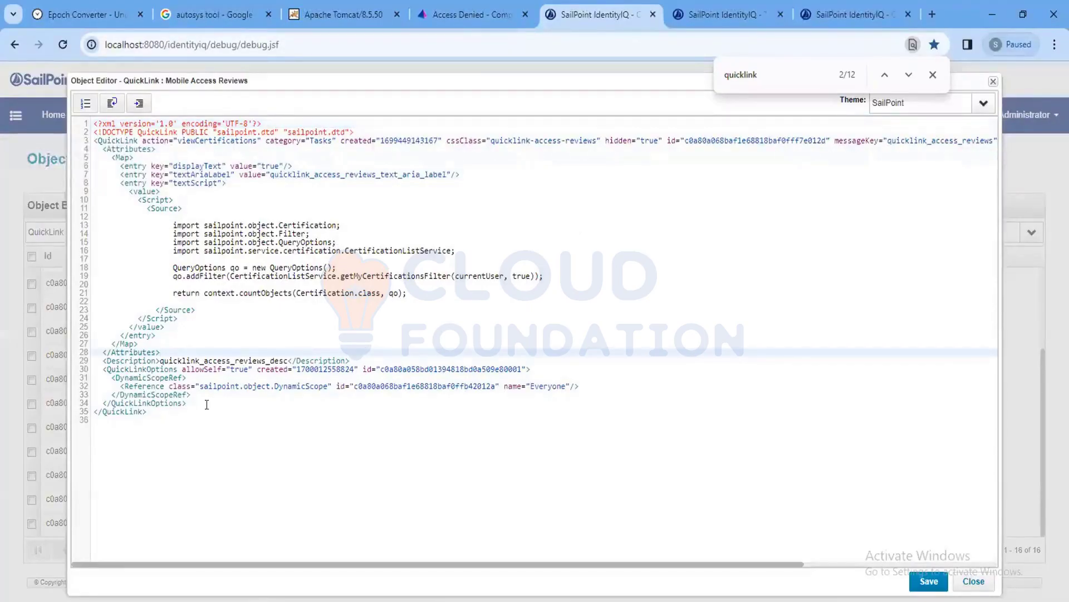
{"action": "left_click", "coordinate": [181, 411]}
{"action": "left_click_drag", "start_coordinate": [181, 411], "coordinate": [44, 81]}
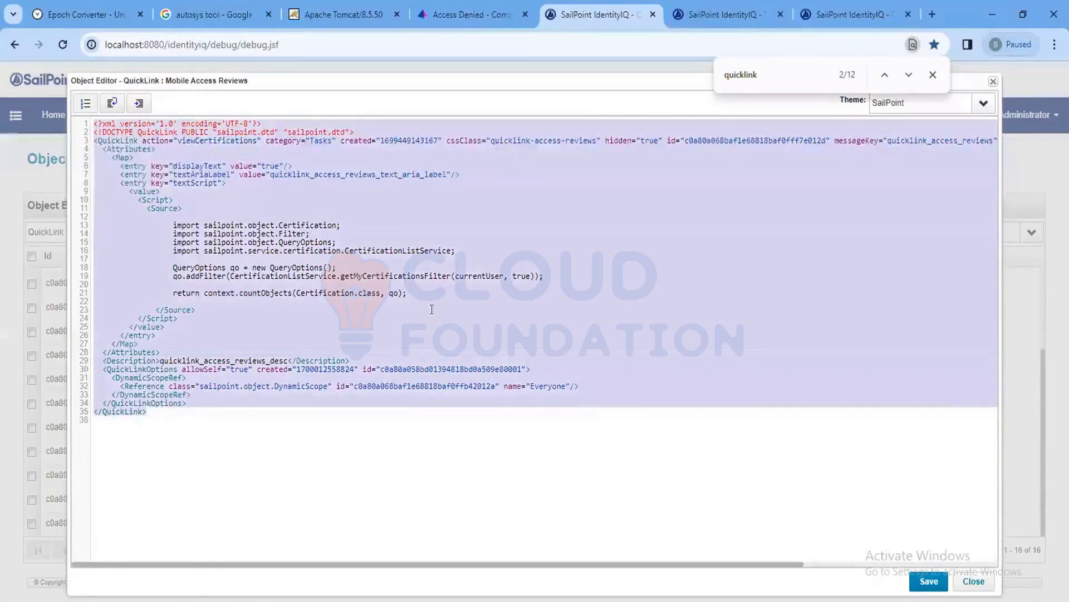
{"action": "left_click", "coordinate": [975, 581]}
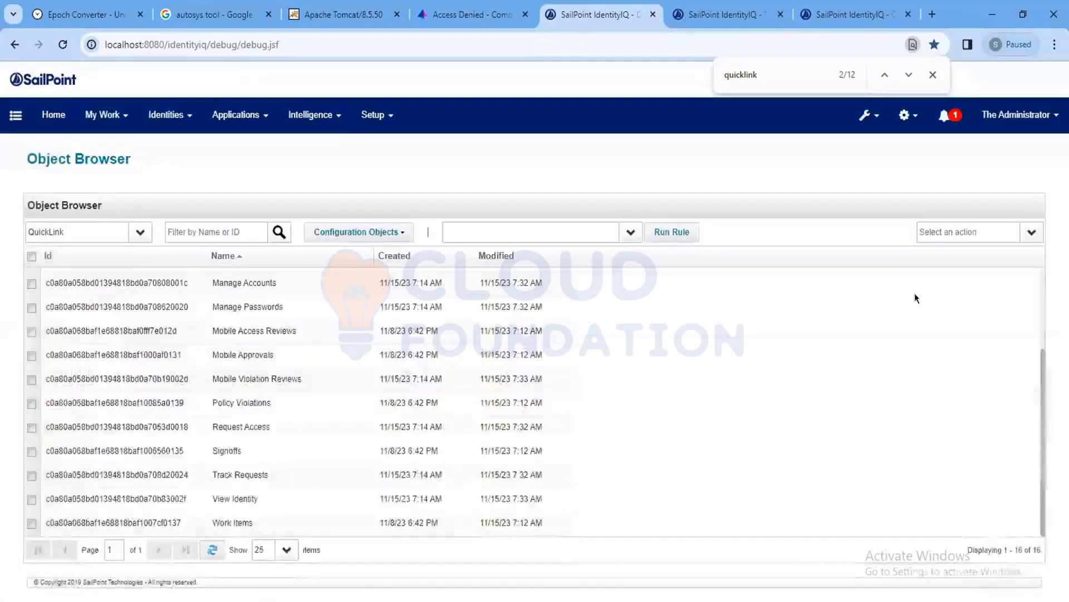
{"action": "left_click", "coordinate": [1024, 240]}
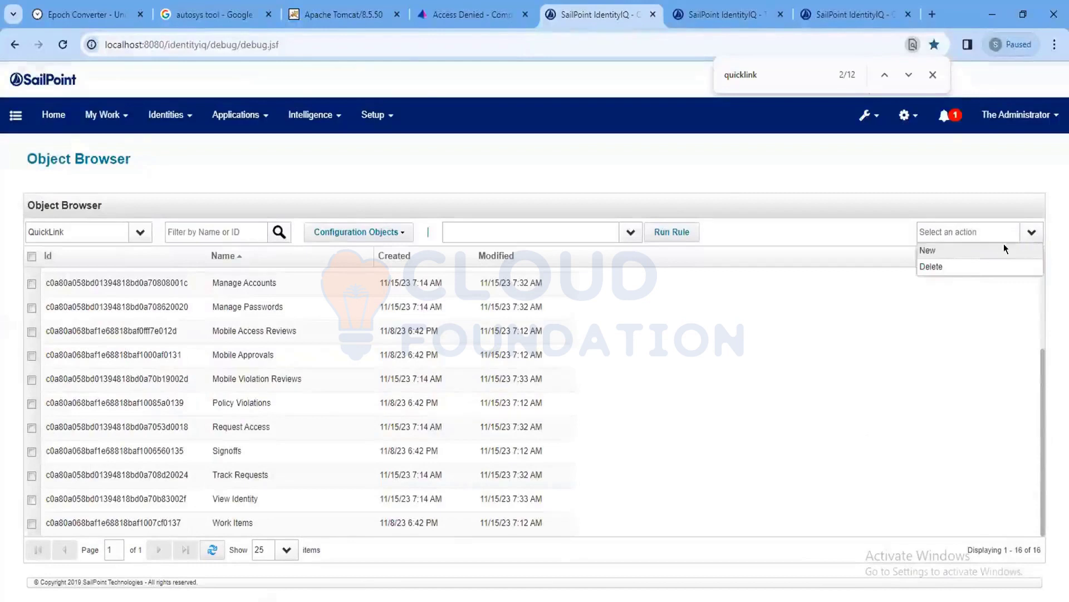
{"action": "left_click", "coordinate": [1004, 247]}
{"action": "key", "text": "ctrl+v"}
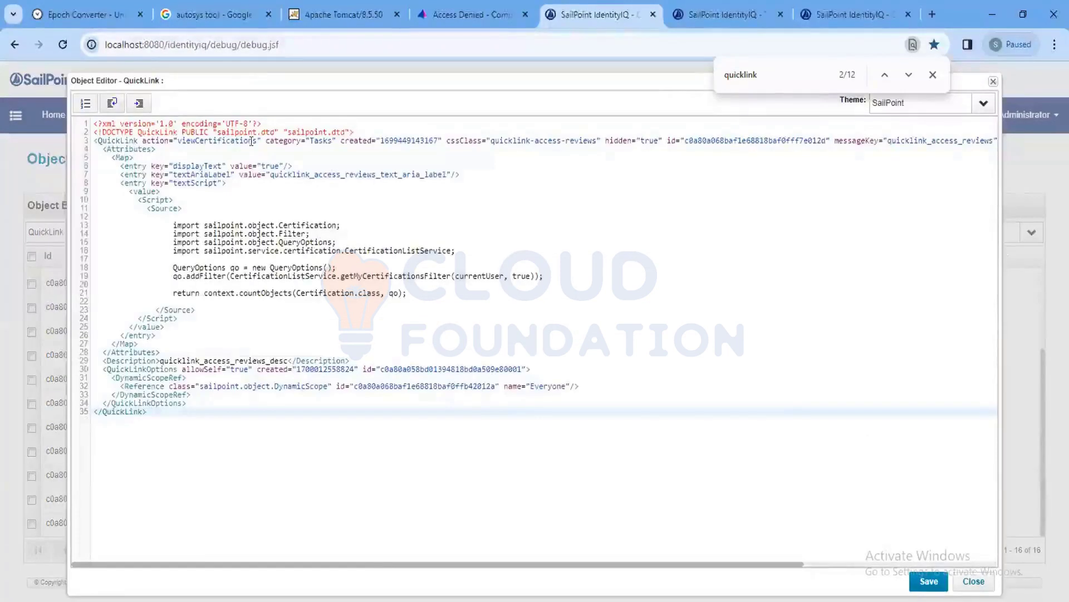
{"action": "double_click", "coordinate": [405, 140]}
{"action": "key", "text": "BackSpace"}
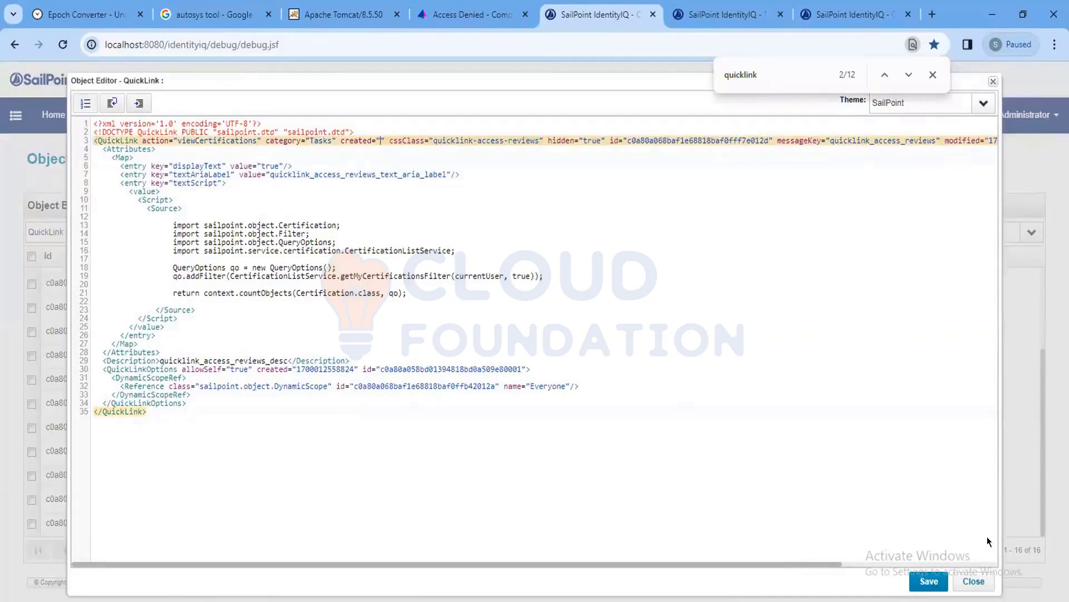
{"action": "left_click", "coordinate": [975, 580]}
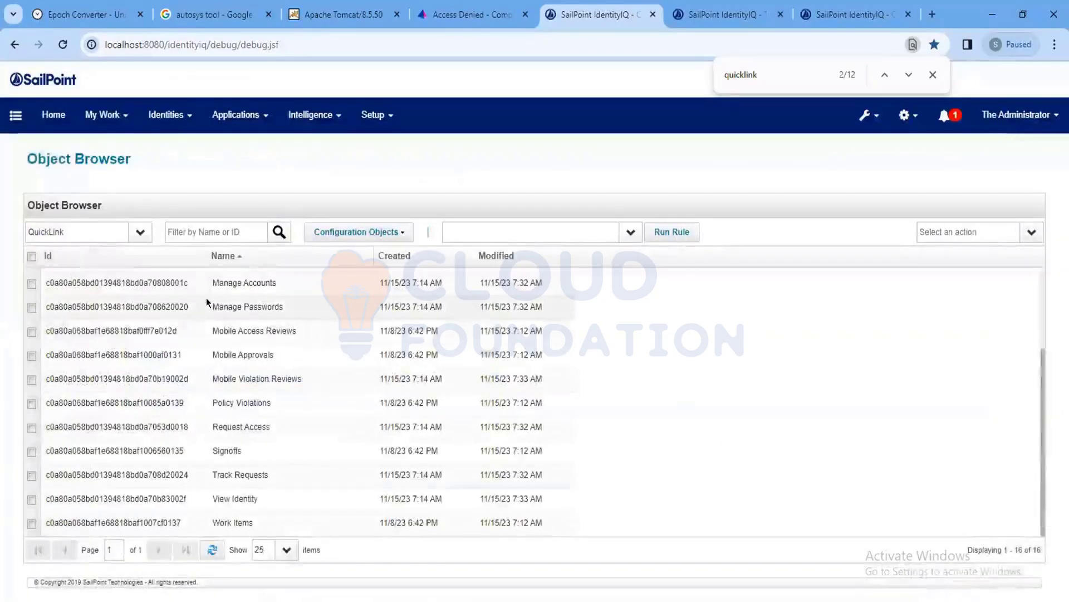
Look over an empty new QuickLink and the Signoffs, Policy Violations and Mobile Approvals definitions.
{"action": "left_click", "coordinate": [1025, 234]}
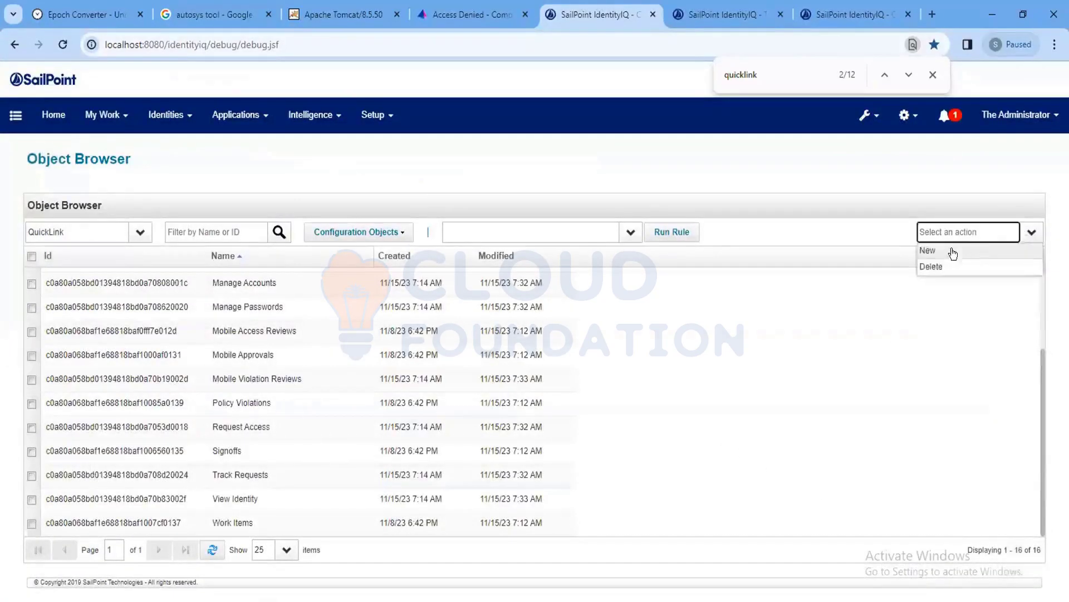
{"action": "left_click", "coordinate": [954, 252]}
{"action": "left_click", "coordinate": [970, 581]}
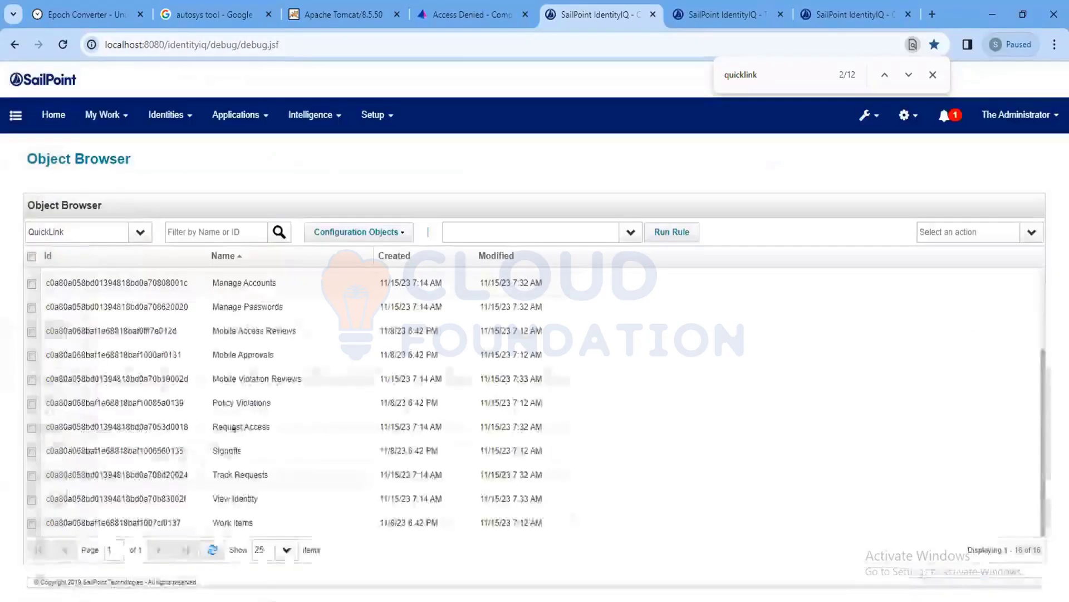
{"action": "left_click", "coordinate": [249, 444]}
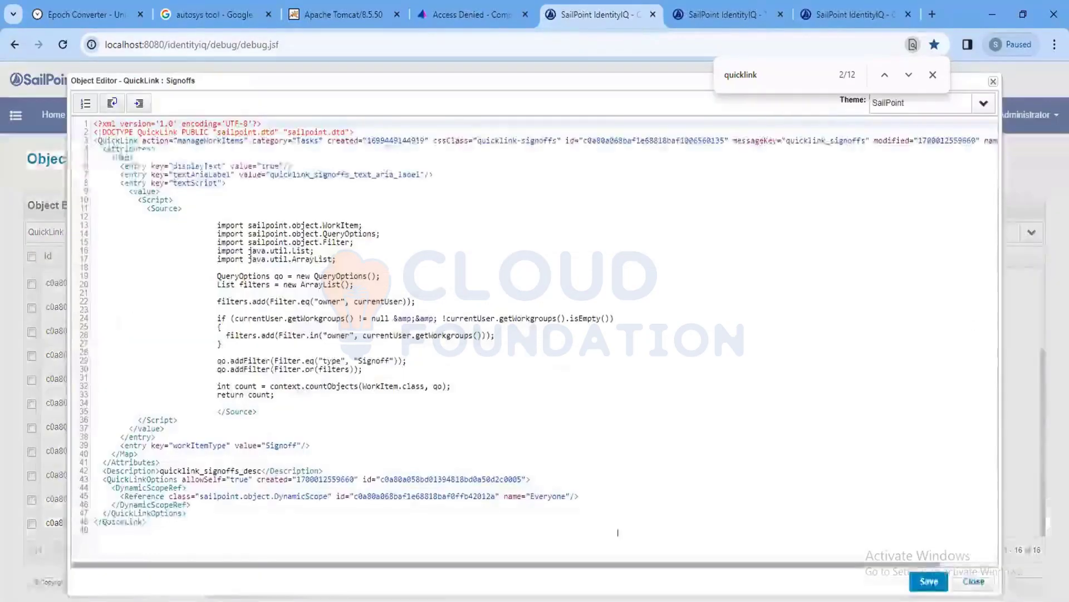
{"action": "left_click", "coordinate": [988, 589]}
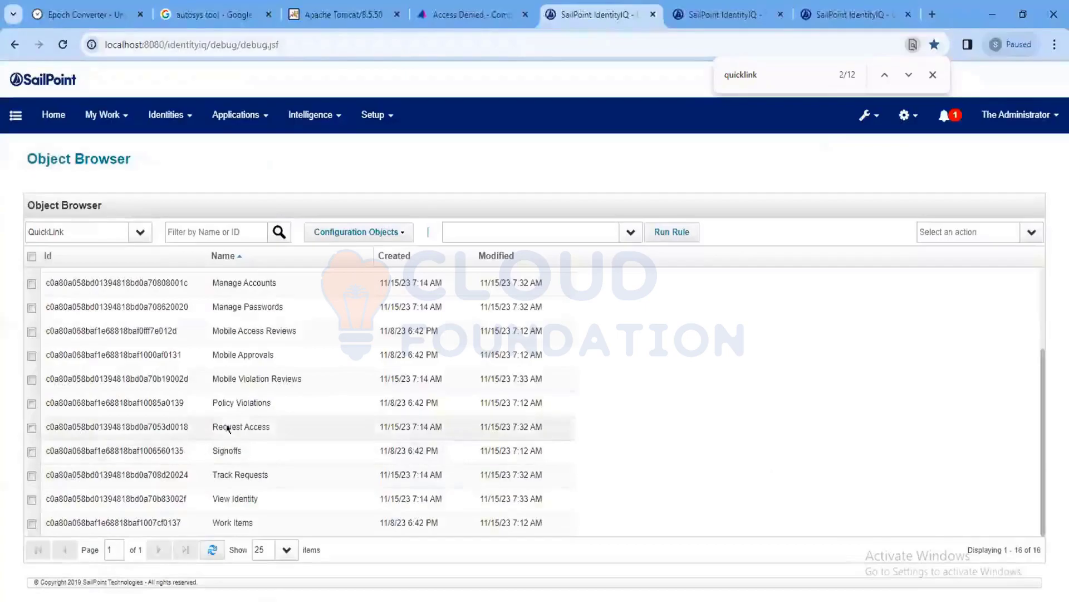
{"action": "left_click", "coordinate": [245, 396]}
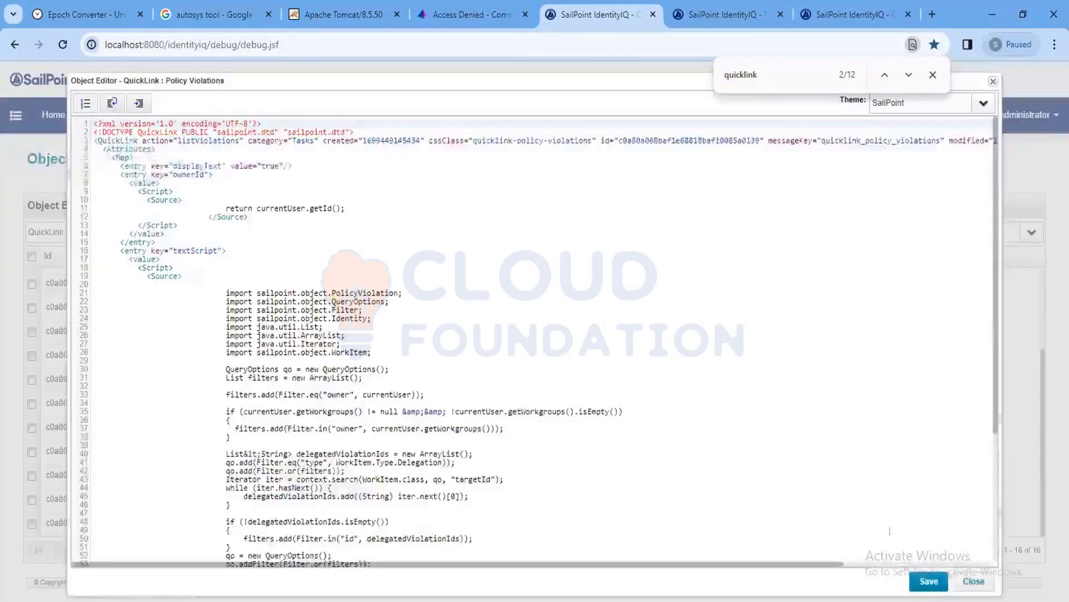
{"action": "left_click", "coordinate": [973, 581]}
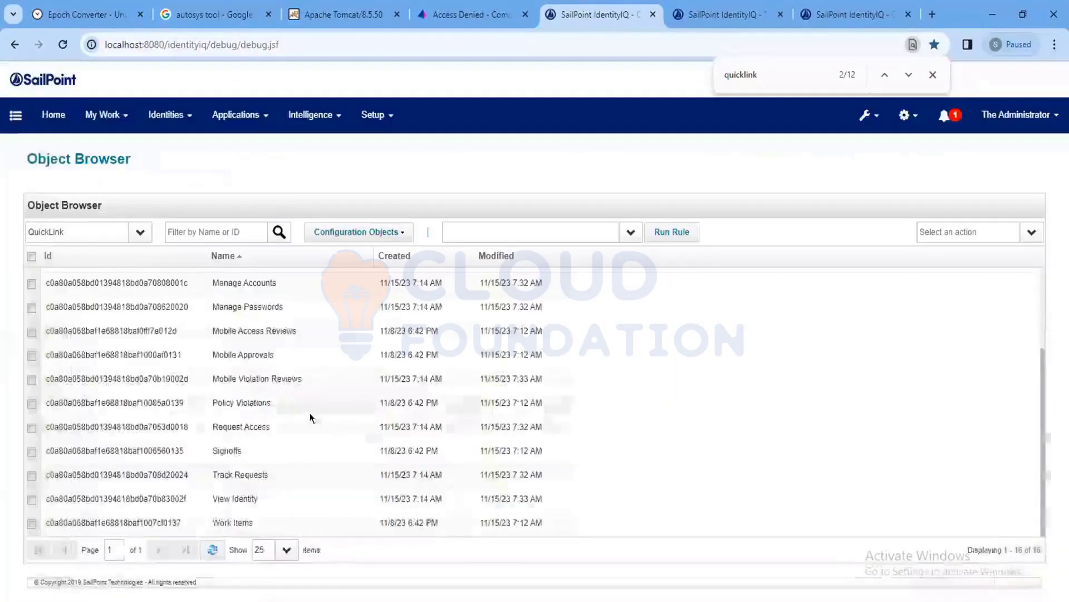
{"action": "left_click", "coordinate": [271, 357]}
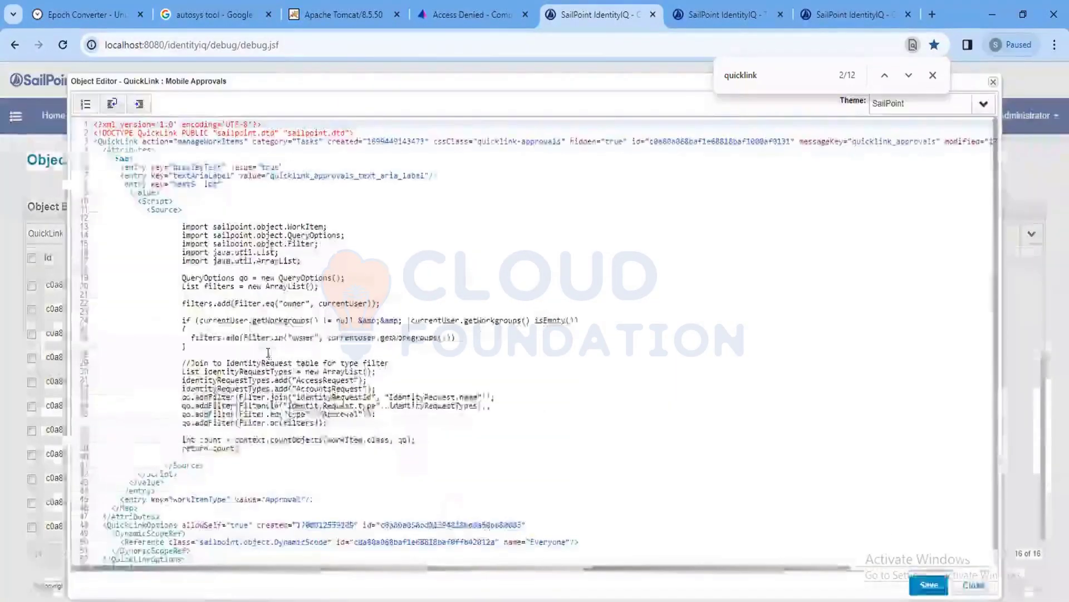
{"action": "left_click", "coordinate": [975, 585]}
Select the entire Create Identity QuickLink XML, then close the editor.
{"action": "scroll", "coordinate": [272, 364], "scroll_direction": "up", "scroll_amount": 5}
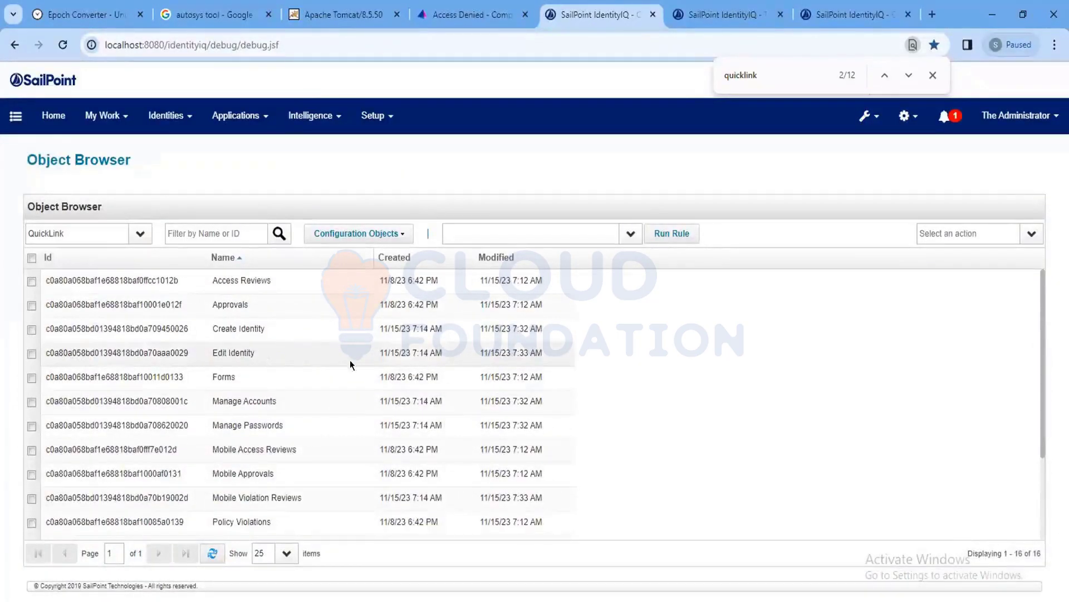
{"action": "left_click", "coordinate": [273, 327]}
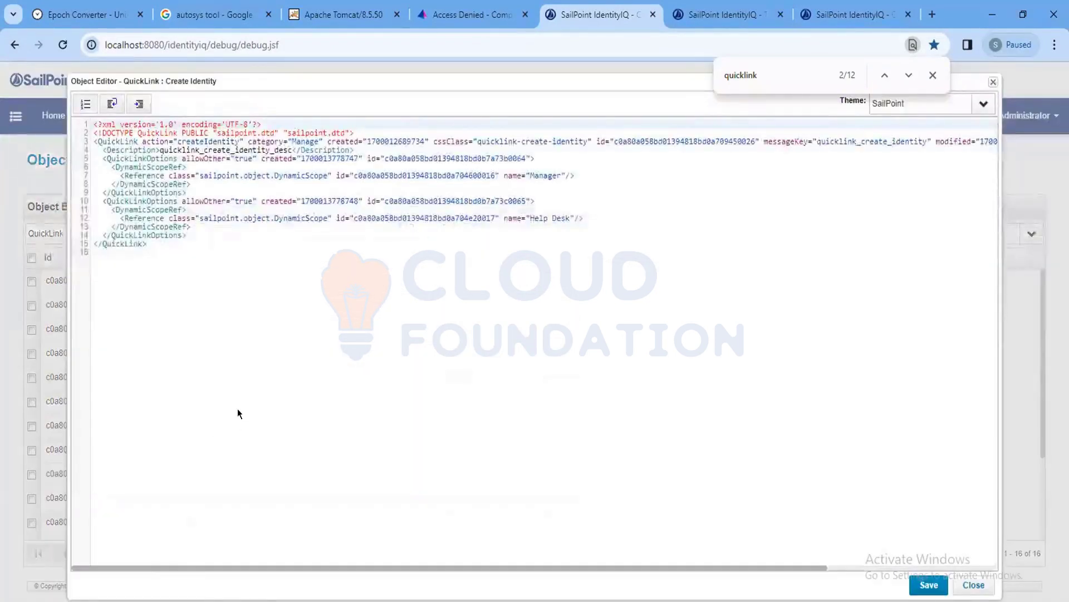
{"action": "left_click_drag", "start_coordinate": [149, 244], "coordinate": [94, 125]}
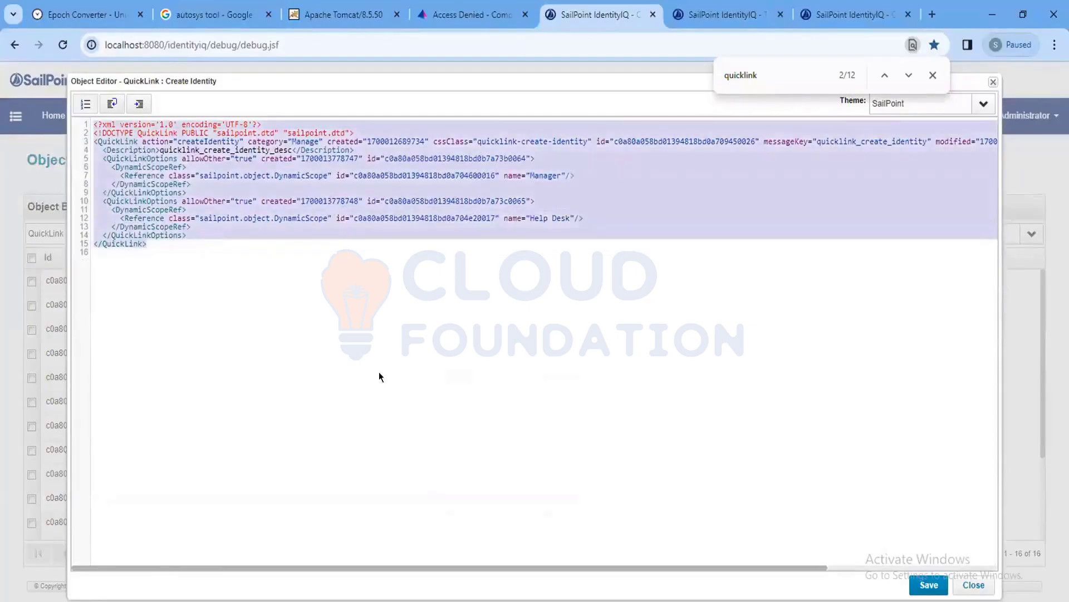
{"action": "left_click", "coordinate": [974, 586]}
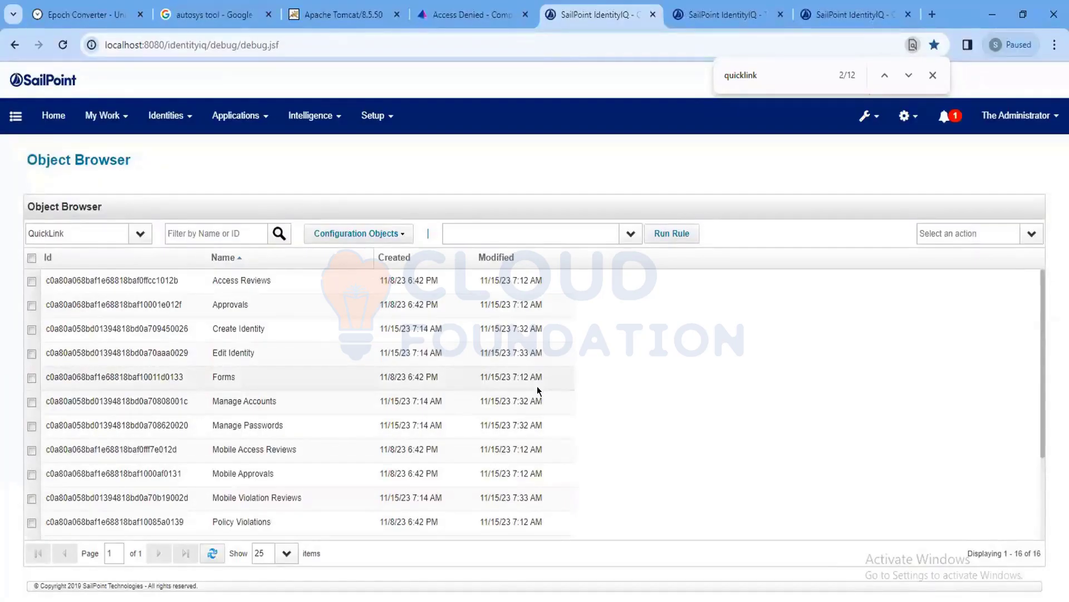
Create a new QuickLink object and paste the copied Create Identity XML into it.
{"action": "left_click", "coordinate": [1031, 233]}
{"action": "left_click", "coordinate": [998, 252]}
{"action": "left_click", "coordinate": [303, 122]}
{"action": "key", "text": "ctrl+v"}
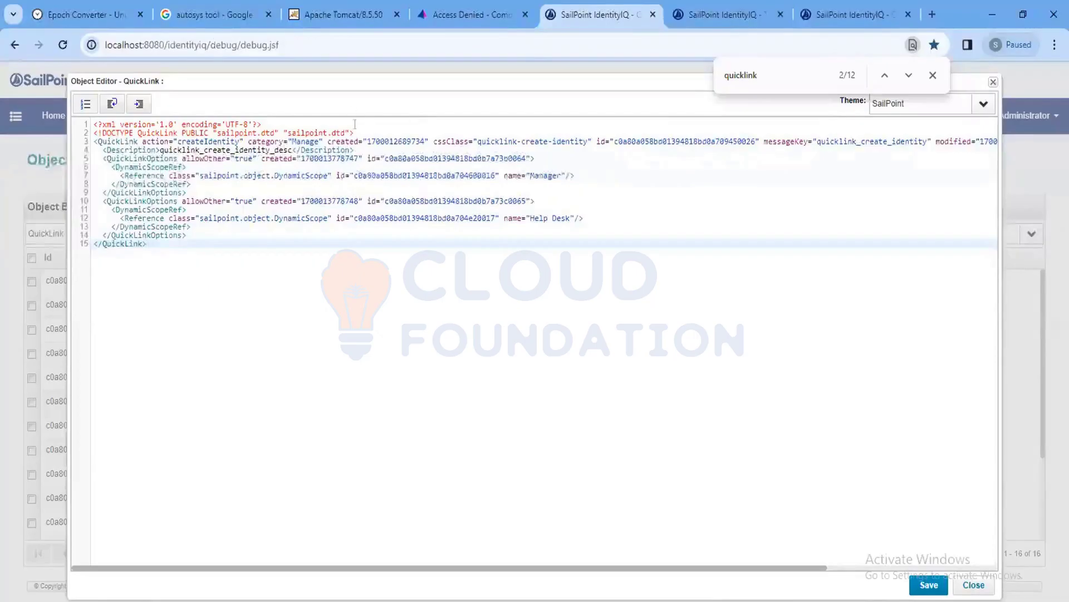
Clear the created, id and modified values on the QuickLink tag.
{"action": "double_click", "coordinate": [378, 140]}
{"action": "key", "text": "BackSpace"}
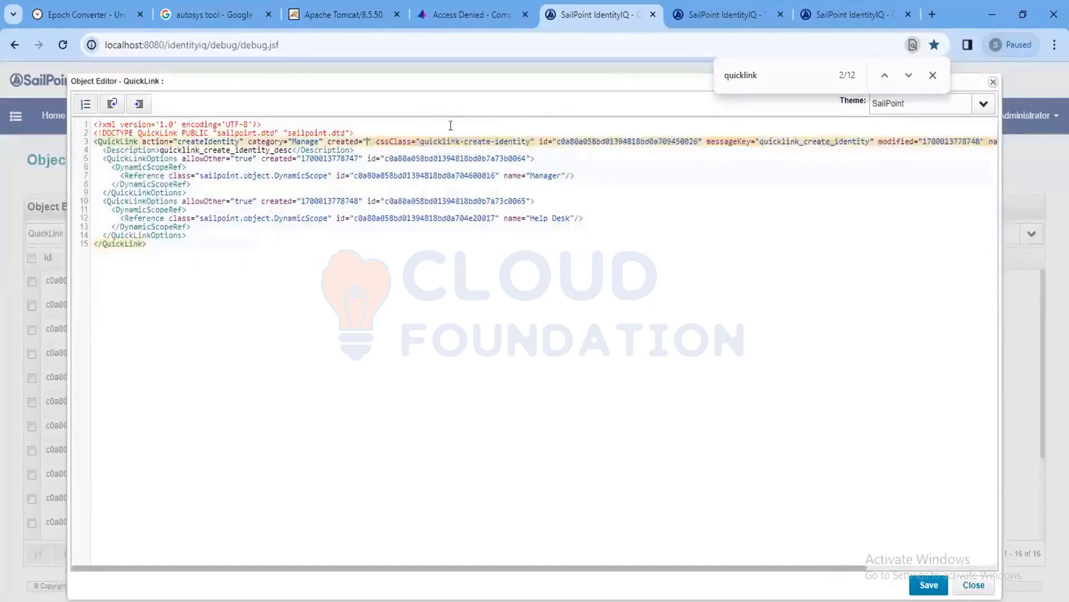
{"action": "double_click", "coordinate": [602, 141]}
{"action": "key", "text": "BackSpace"}
{"action": "double_click", "coordinate": [791, 141]}
{"action": "key", "text": "BackSpace"}
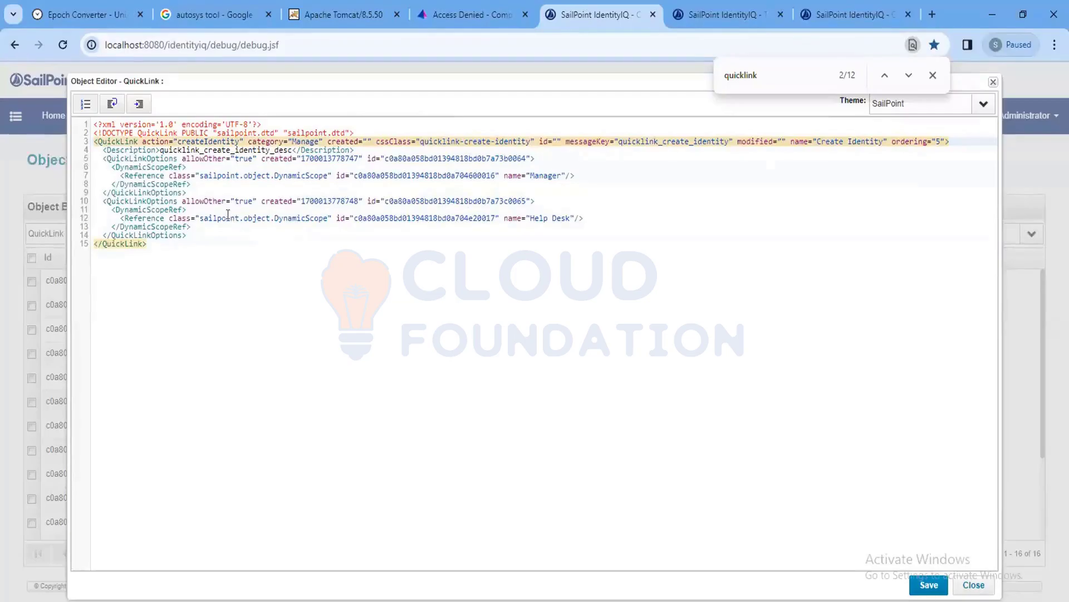
Clear the created and id values in both QuickLinkOptions blocks, including the Manager and Help Desk references.
{"action": "double_click", "coordinate": [327, 201]}
{"action": "key", "text": "BackSpace"}
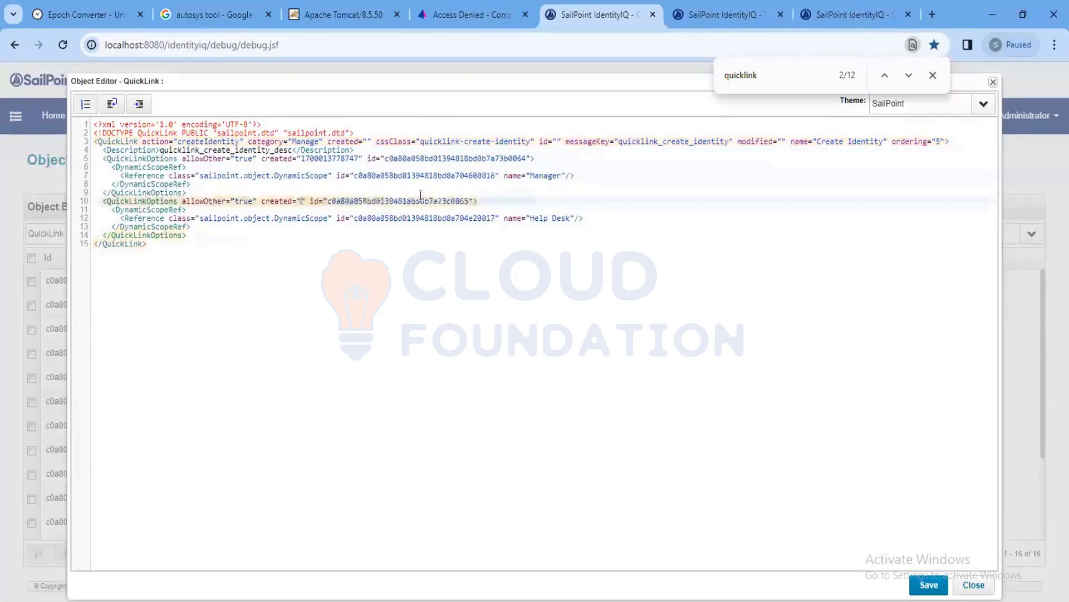
{"action": "double_click", "coordinate": [408, 176]}
{"action": "key", "text": "BackSpace"}
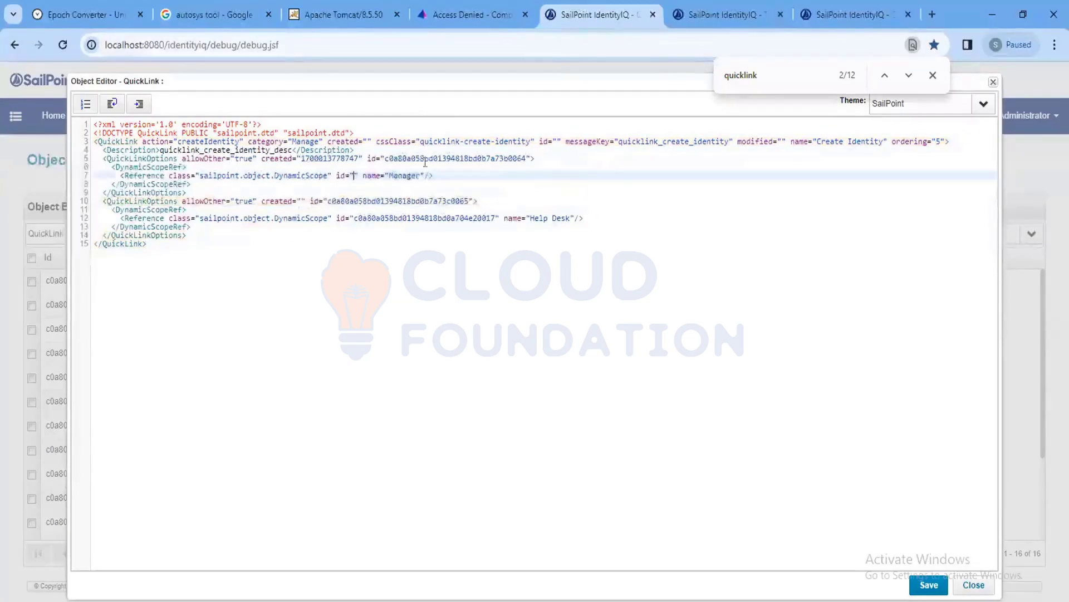
{"action": "double_click", "coordinate": [426, 159]}
{"action": "key", "text": "BackSpace"}
{"action": "double_click", "coordinate": [341, 158]}
{"action": "key", "text": "BackSpace"}
{"action": "double_click", "coordinate": [398, 201]}
{"action": "key", "text": "BackSpace"}
{"action": "double_click", "coordinate": [396, 218]}
{"action": "key", "text": "BackSpace"}
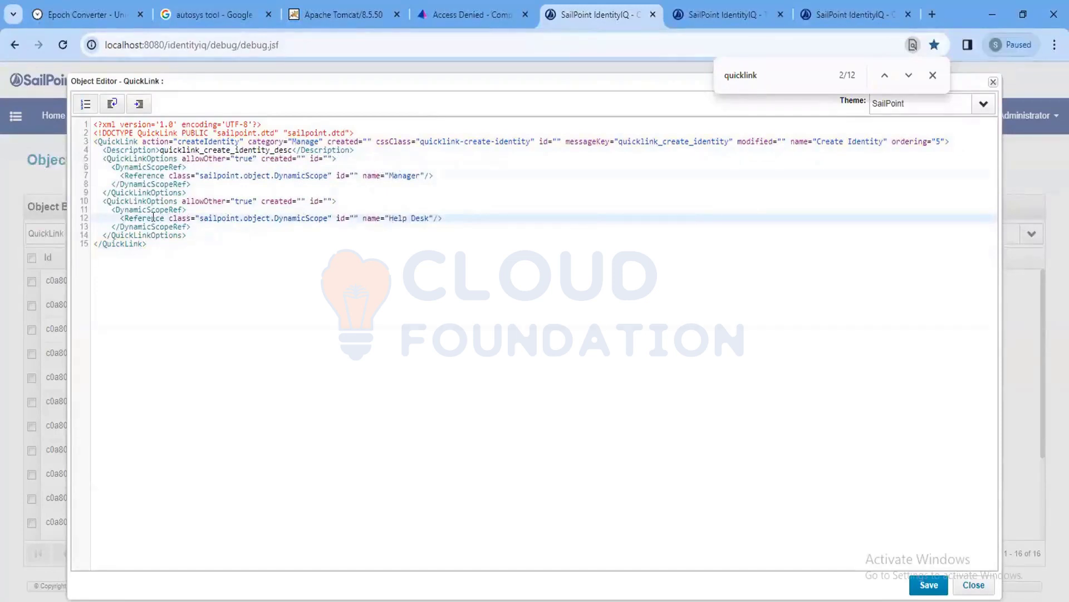
{"action": "left_click", "coordinate": [128, 156]}
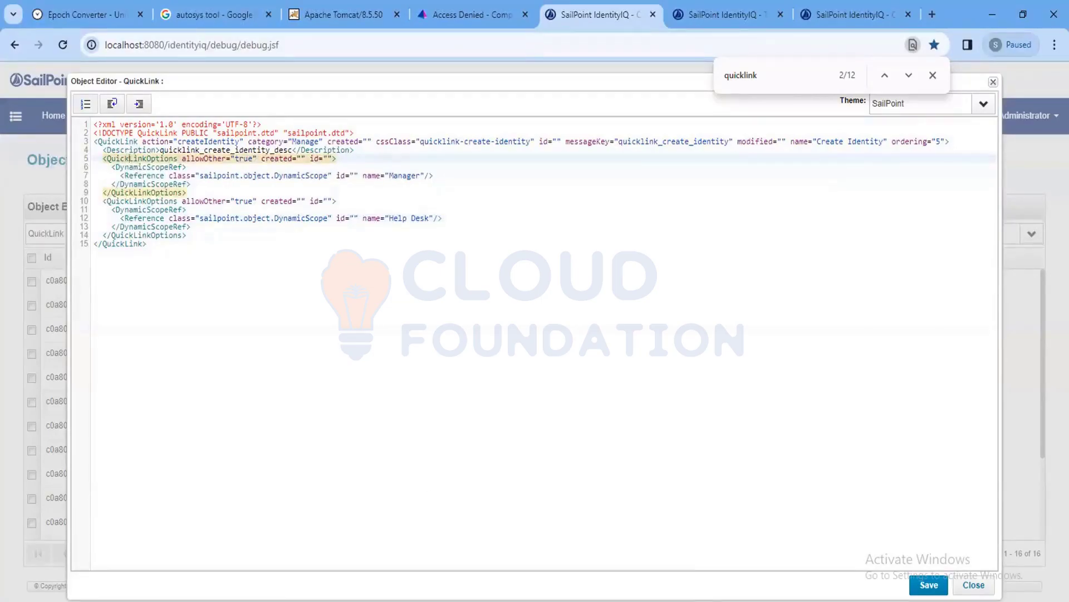
Delete both QuickLinkOptions blocks (lines 5–14) with Ctrl+D, leaving only the Description.
{"action": "mouse_move", "coordinate": [541, 601]}
{"action": "key", "text": "ctrl+d"}
{"action": "key", "text": "ctrl+d"}
{"action": "key", "text": "ctrl+d"}
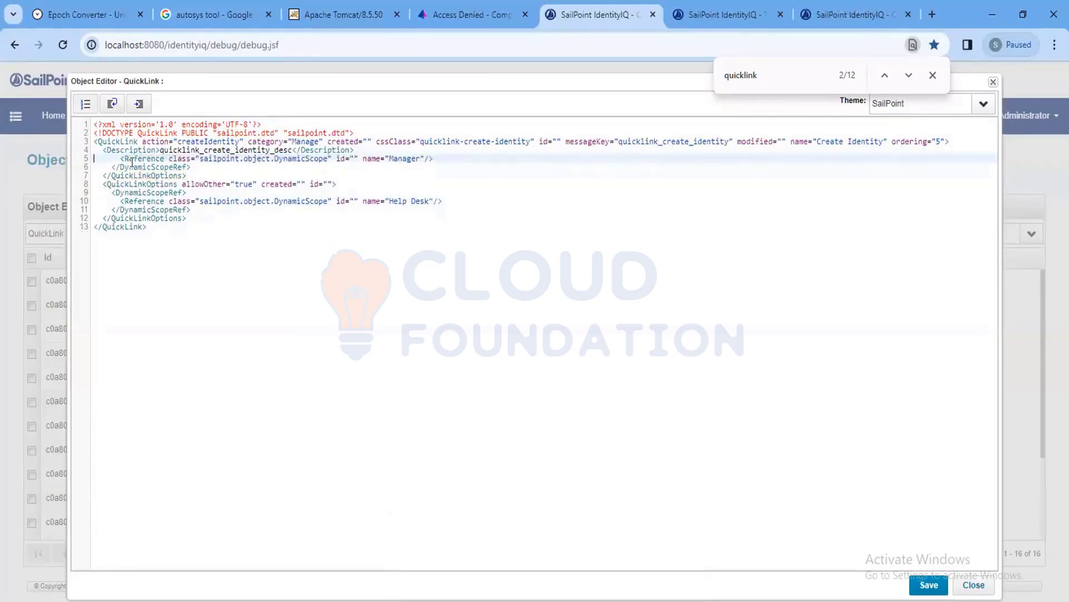
{"action": "key", "text": "ctrl+d"}
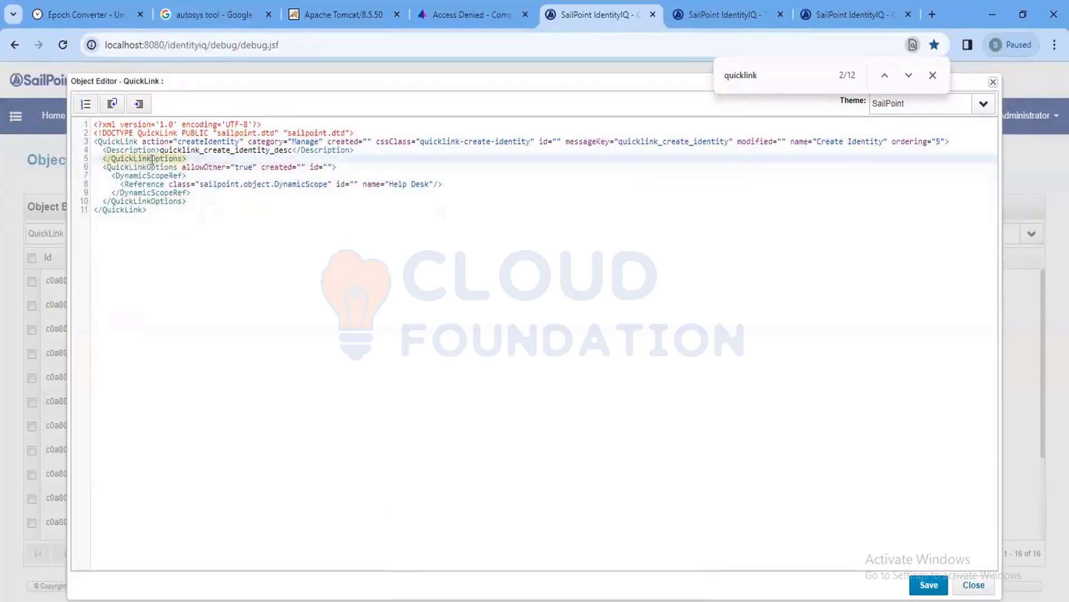
{"action": "key", "text": "ctrl+d"}
{"action": "key", "text": "ctrl+d"}
{"action": "key", "text": "ctrl+d"}
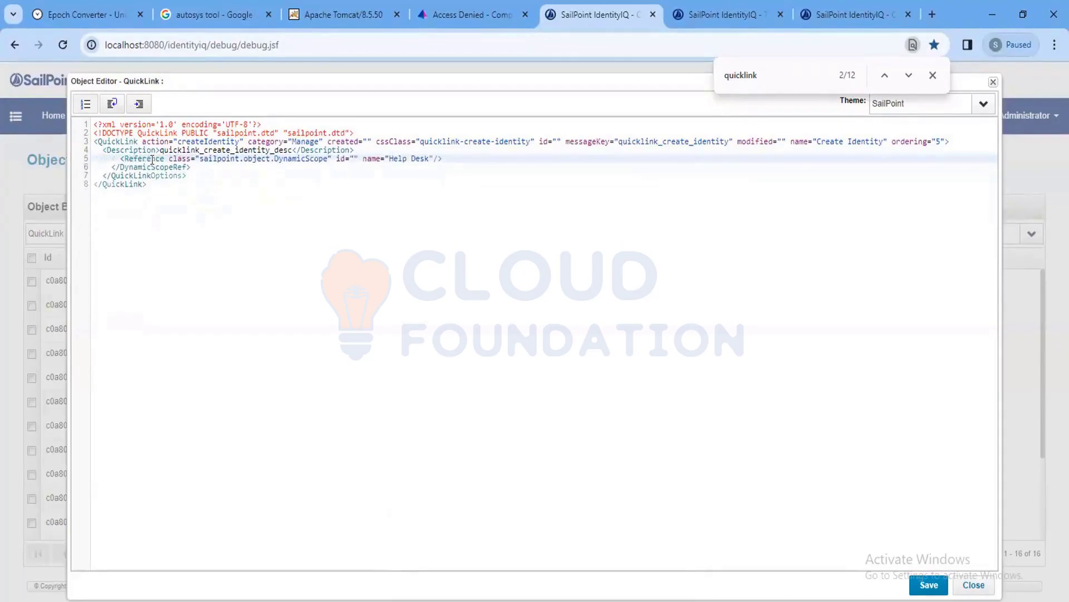
{"action": "key", "text": "ctrl+d"}
{"action": "key", "text": "ctrl+d"}
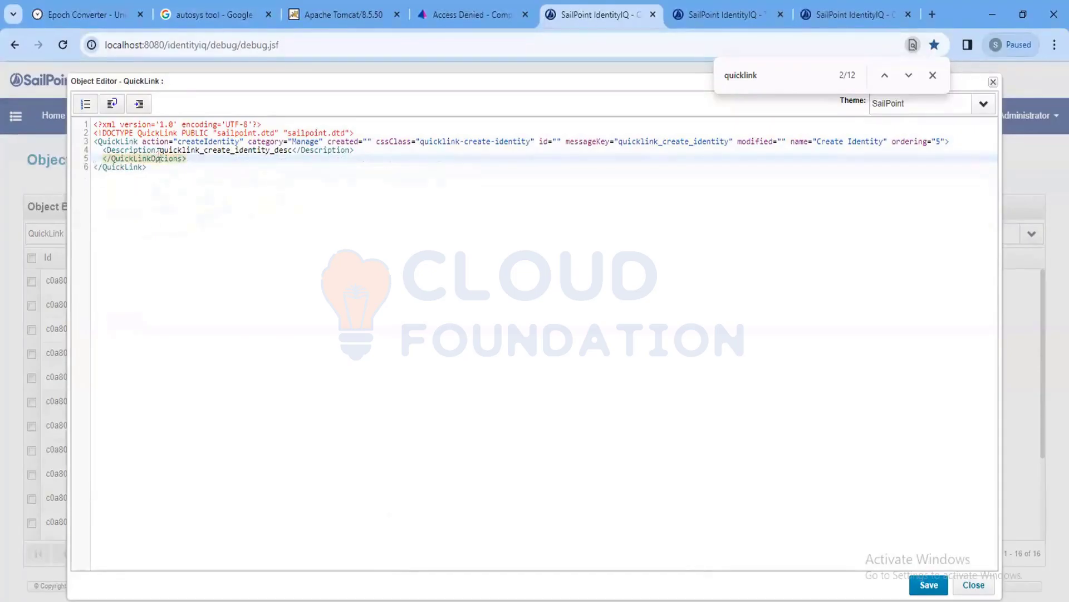
{"action": "key", "text": "ctrl+d"}
{"action": "left_click", "coordinate": [124, 140]}
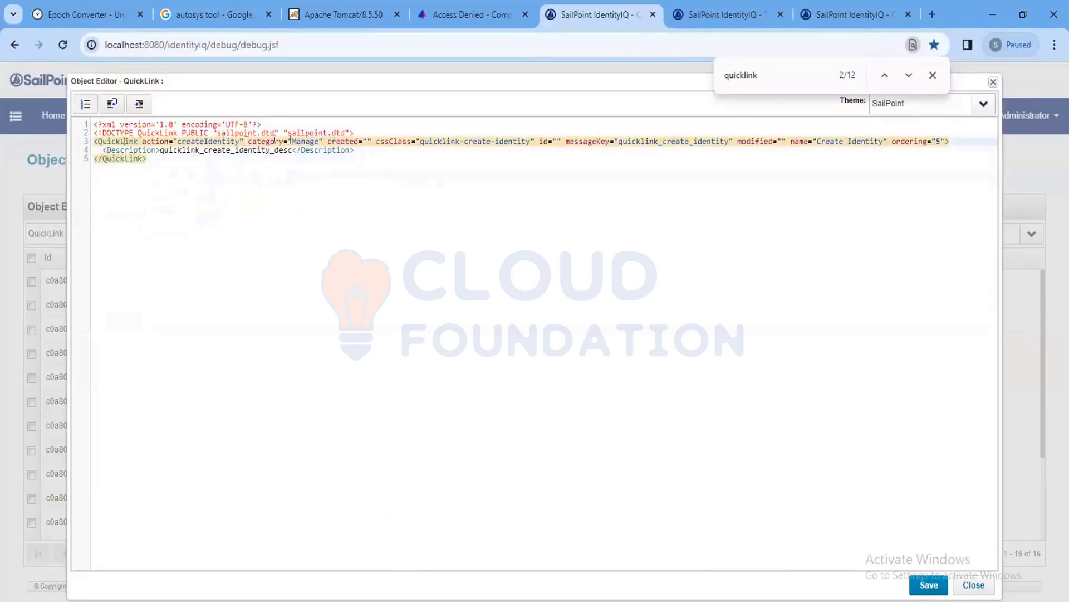
Set category to Custom, remove cssClass, and set messageKey and name to Debug Page.
{"action": "double_click", "coordinate": [302, 138]}
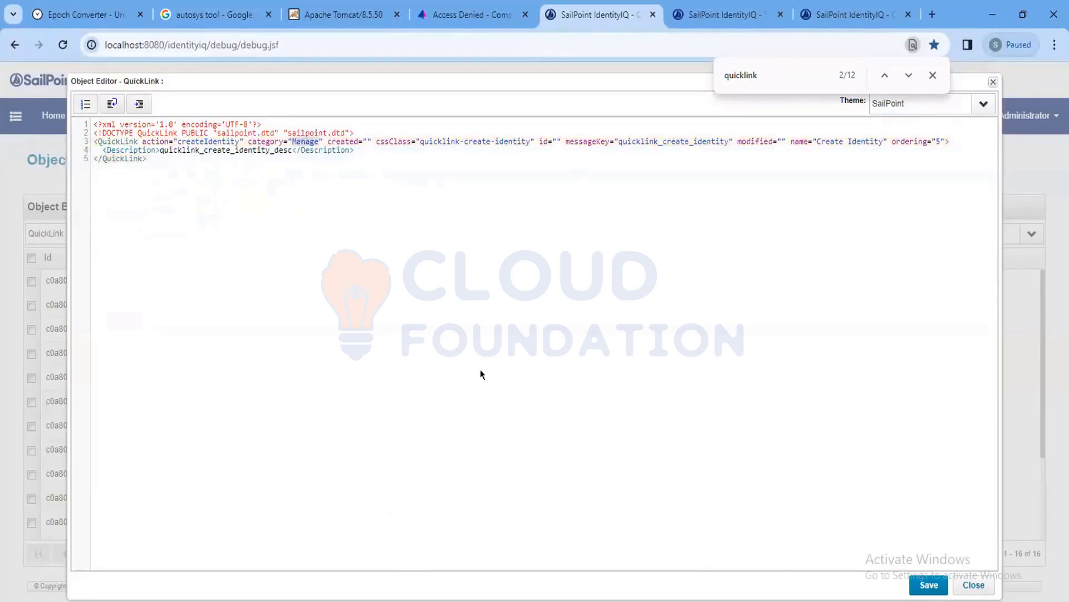
{"action": "type", "text": "Custom"}
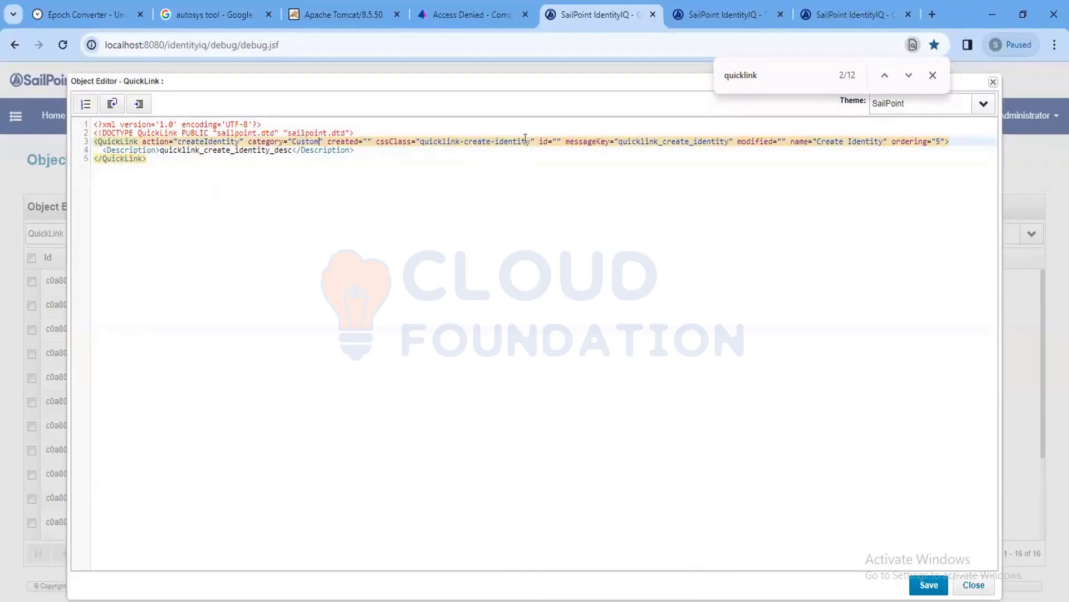
{"action": "left_click_drag", "start_coordinate": [533, 141], "coordinate": [376, 141]}
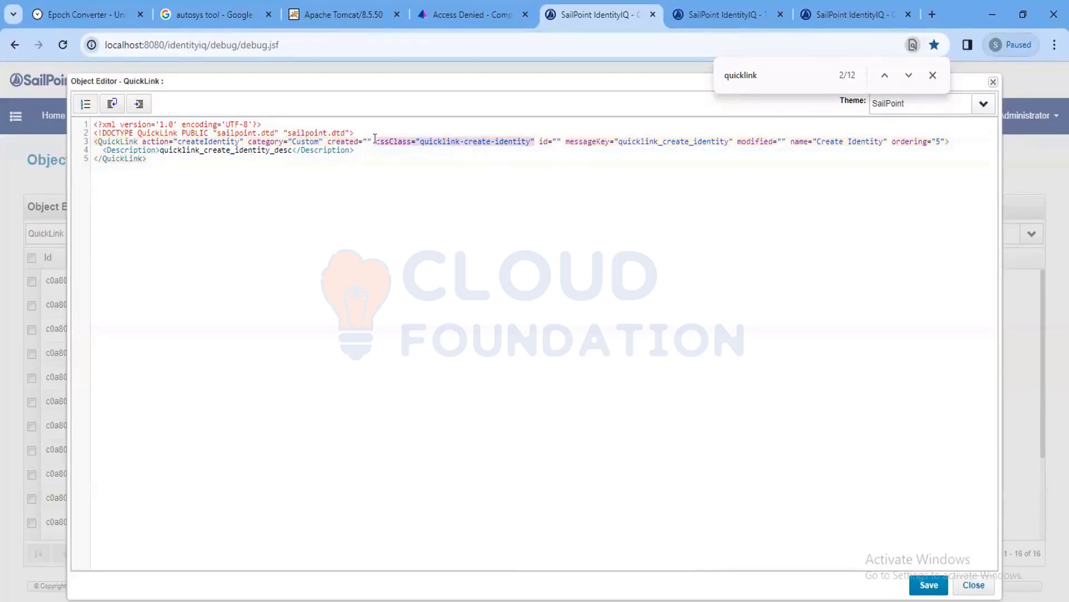
{"action": "key", "text": "Delete"}
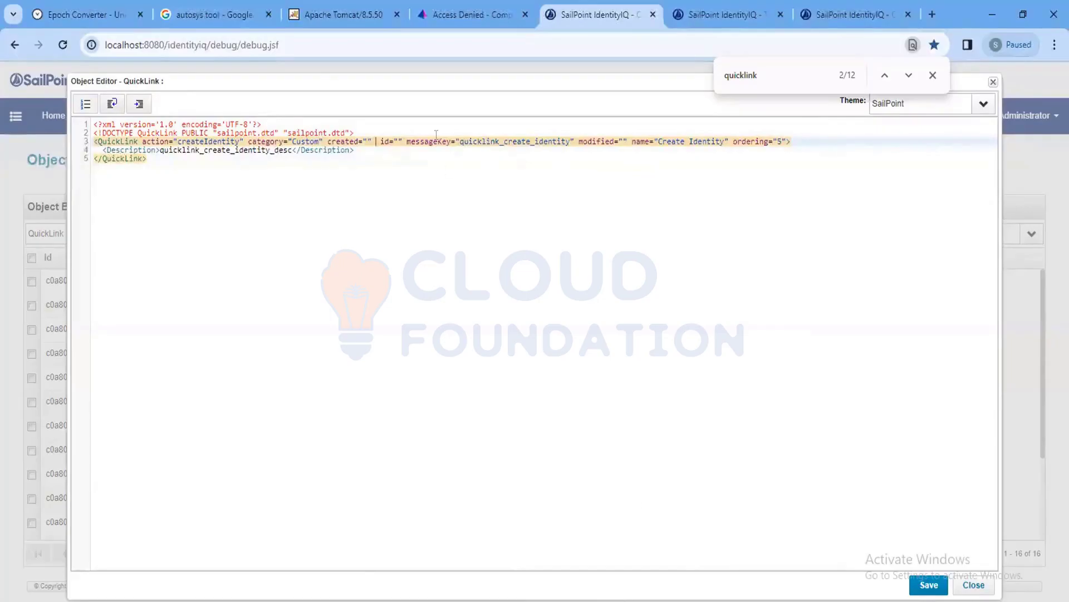
{"action": "left_click_drag", "start_coordinate": [460, 141], "coordinate": [567, 141]}
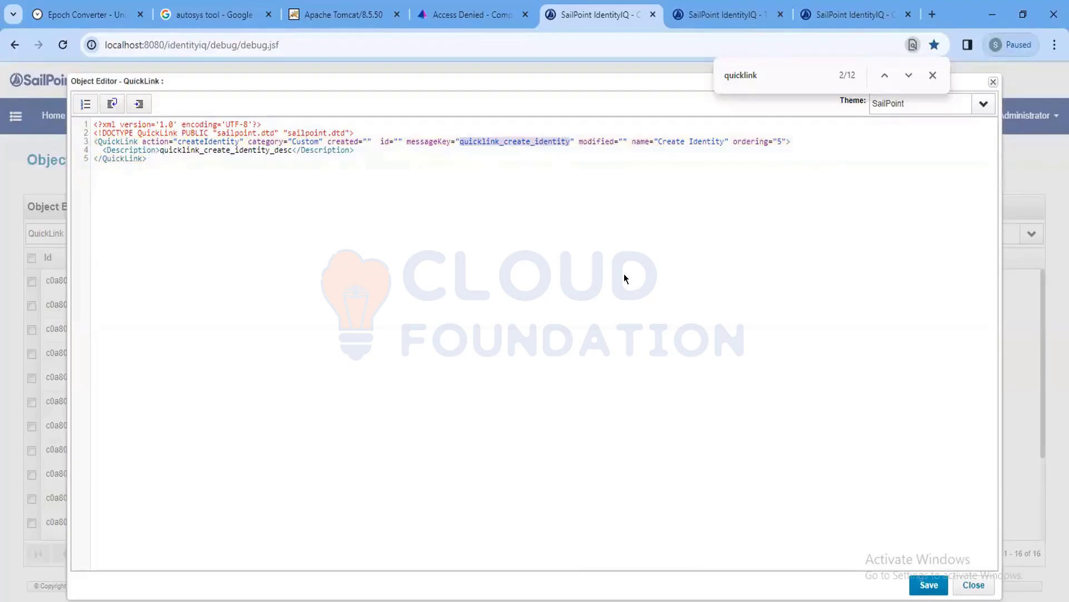
{"action": "type", "text": "Debug Page"}
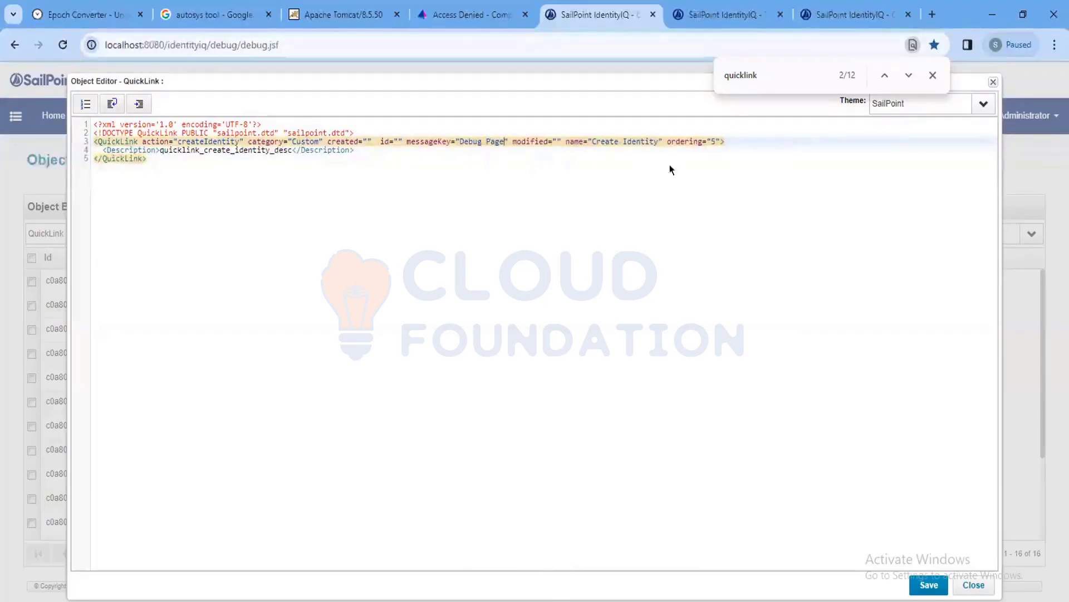
{"action": "left_click_drag", "start_coordinate": [592, 141], "coordinate": [659, 140]}
{"action": "type", "text": "Debug P"}
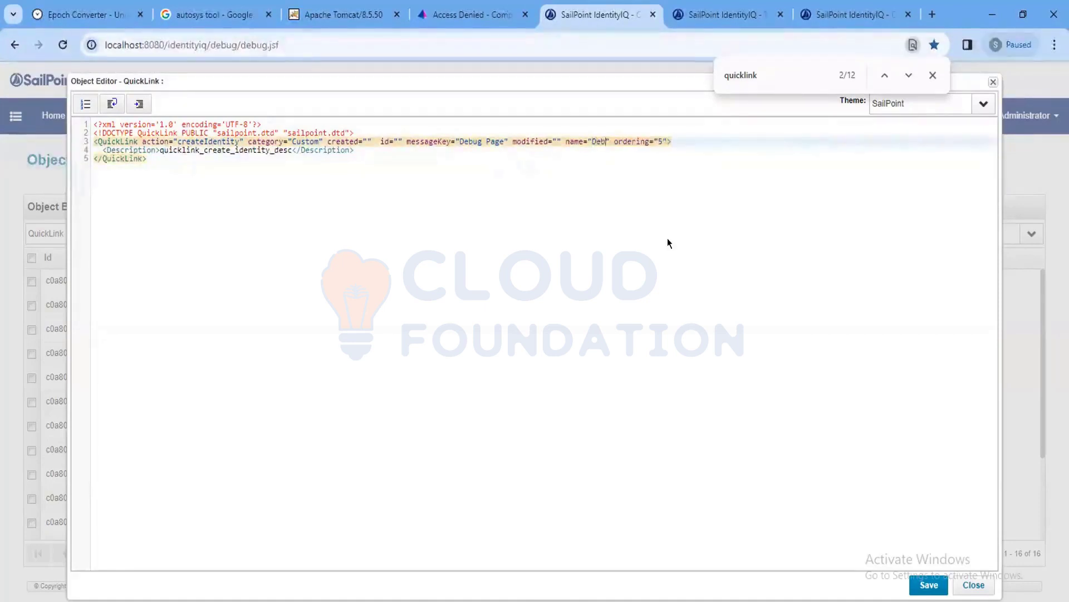
{"action": "type", "text": "age"}
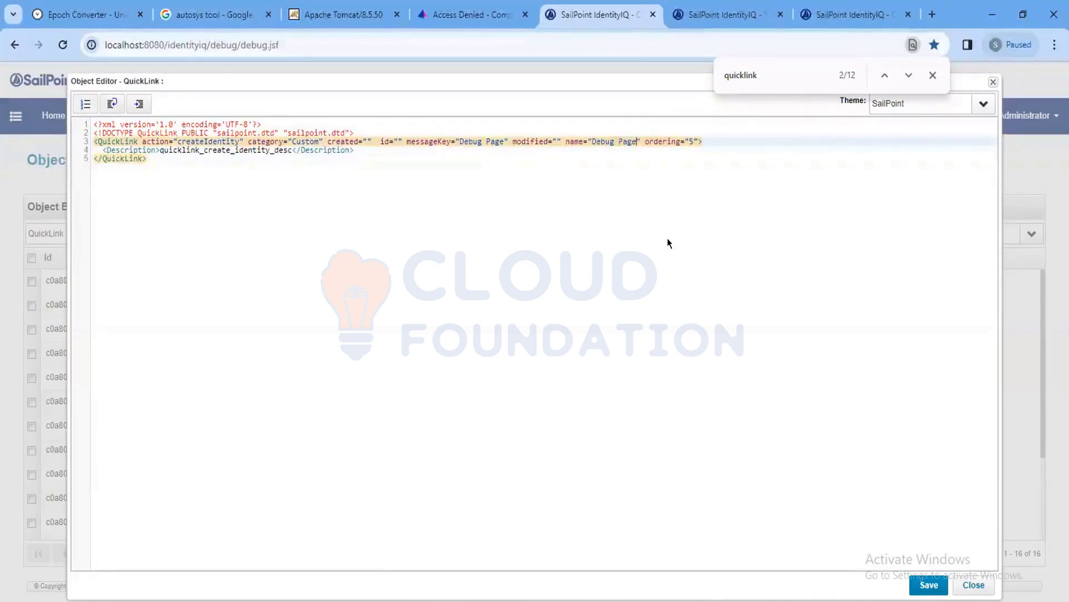
Change the action to external and remove the ordering attribute.
{"action": "double_click", "coordinate": [192, 141]}
{"action": "mouse_move", "coordinate": [475, 601]}
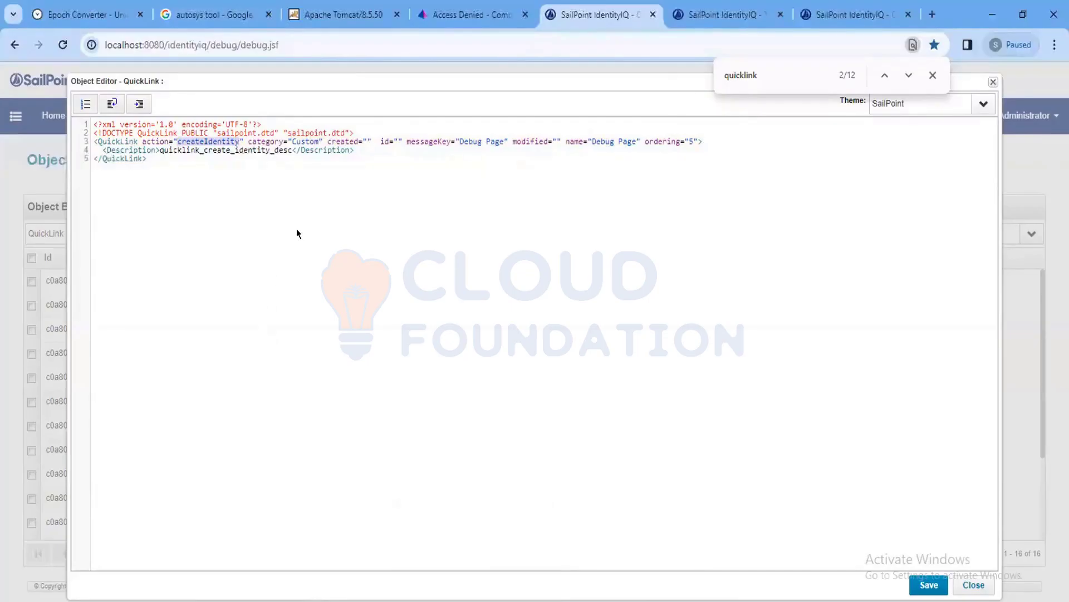
{"action": "type", "text": "external"}
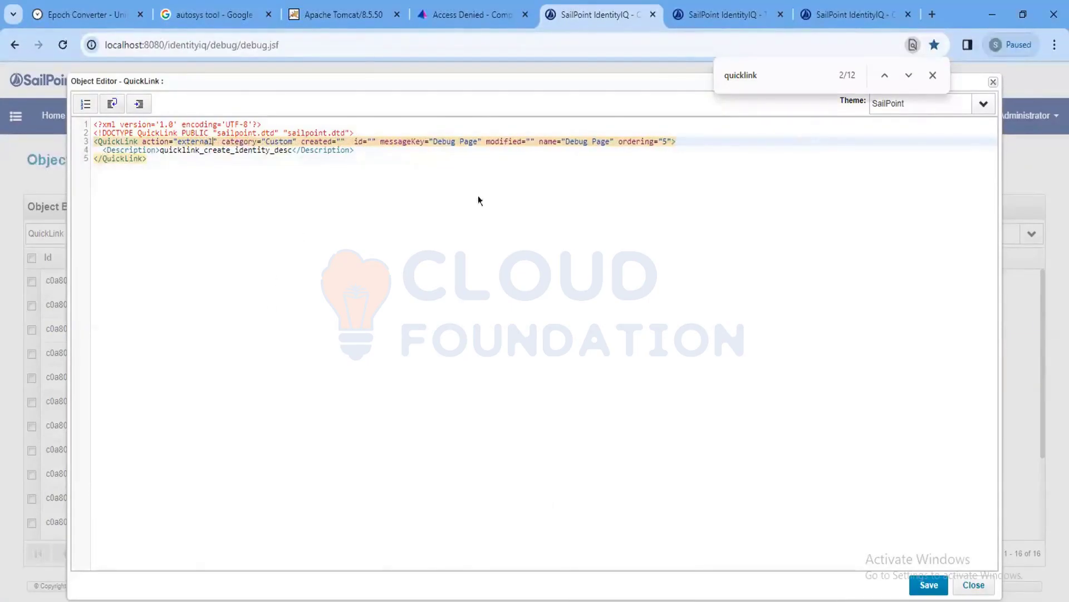
{"action": "left_click_drag", "start_coordinate": [622, 140], "coordinate": [667, 139]}
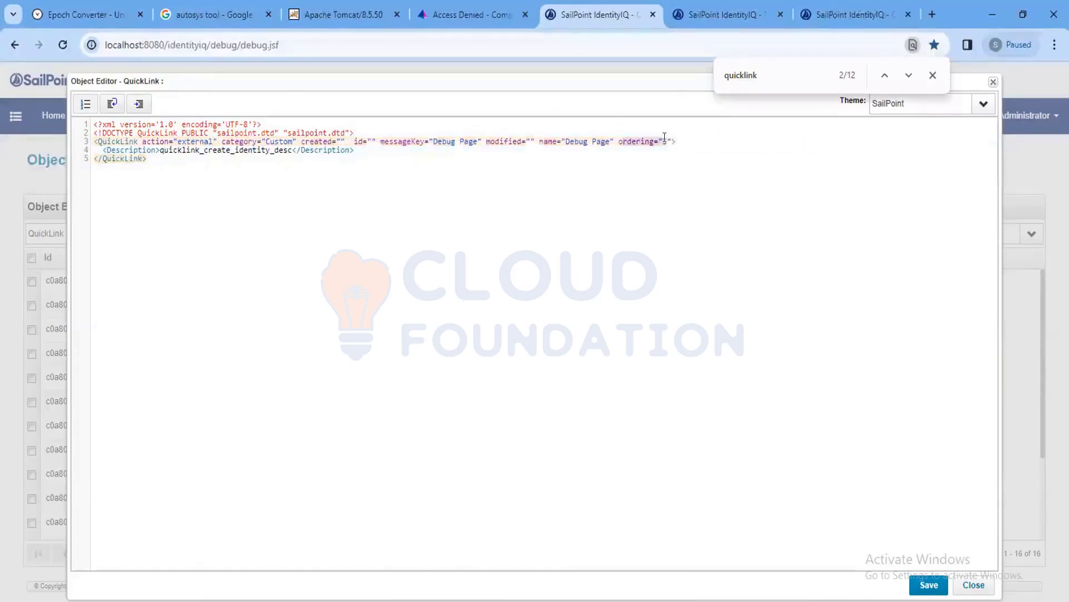
{"action": "key", "text": "BackSpace"}
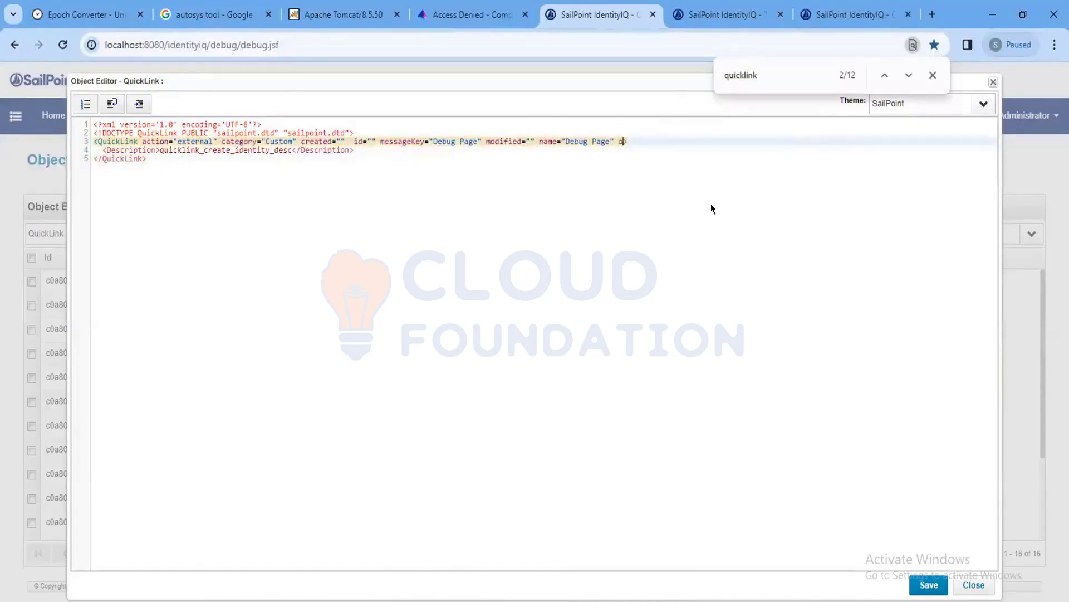
{"action": "key", "text": "BackSpace"}
{"action": "key", "text": "BackSpace"}
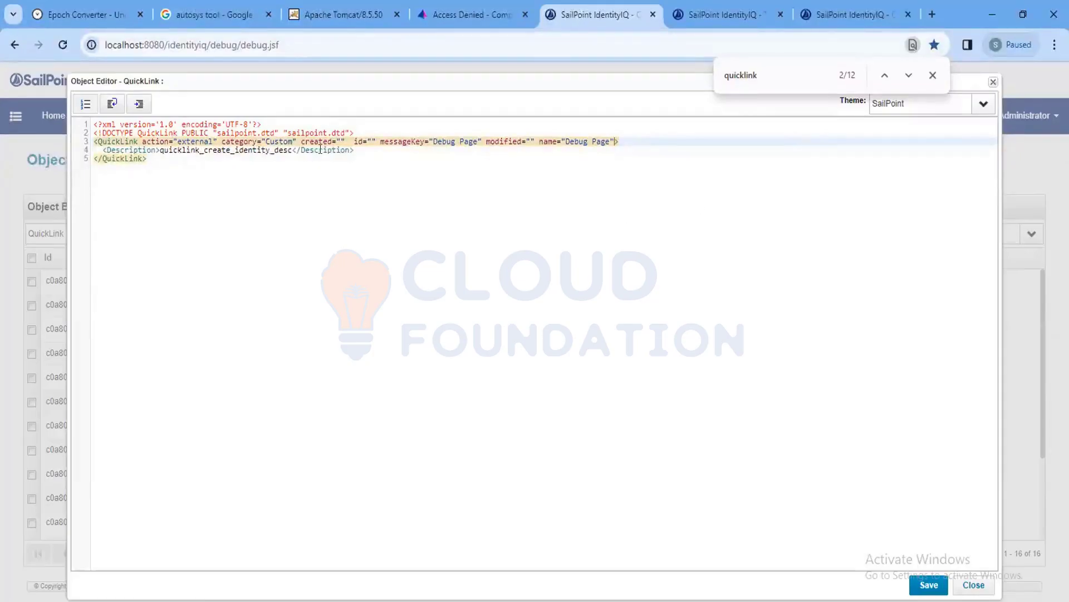
{"action": "key", "text": "Down"}
Add an Attributes element below the Description.
{"action": "key", "text": "Return"}
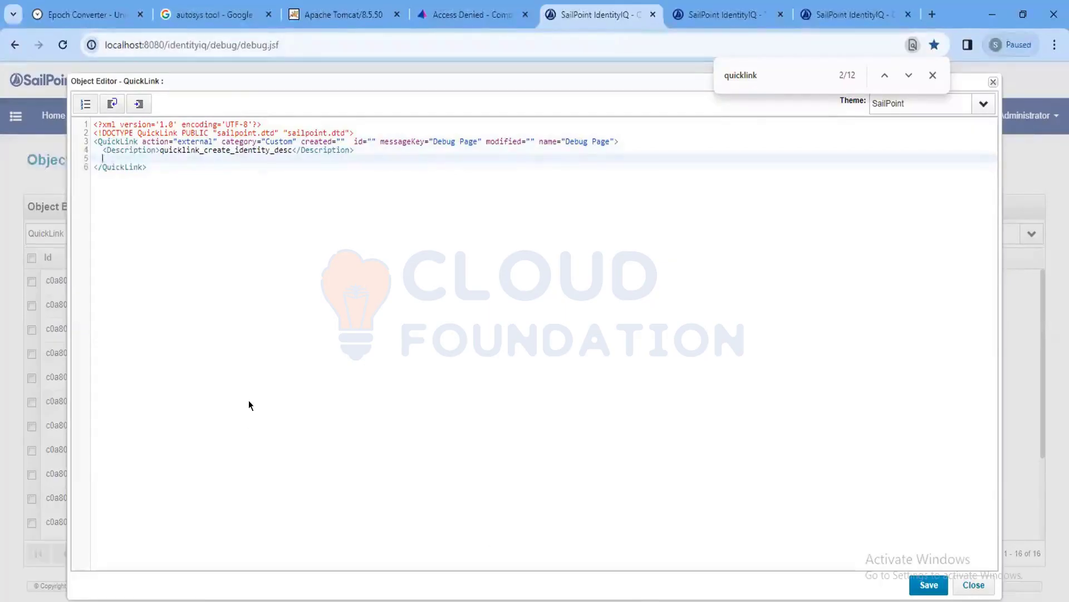
{"action": "type", "text": "<>"}
{"action": "key", "text": "Left"}
{"action": "type", "text": "Attribu"}
{"action": "type", "text": "tes"}
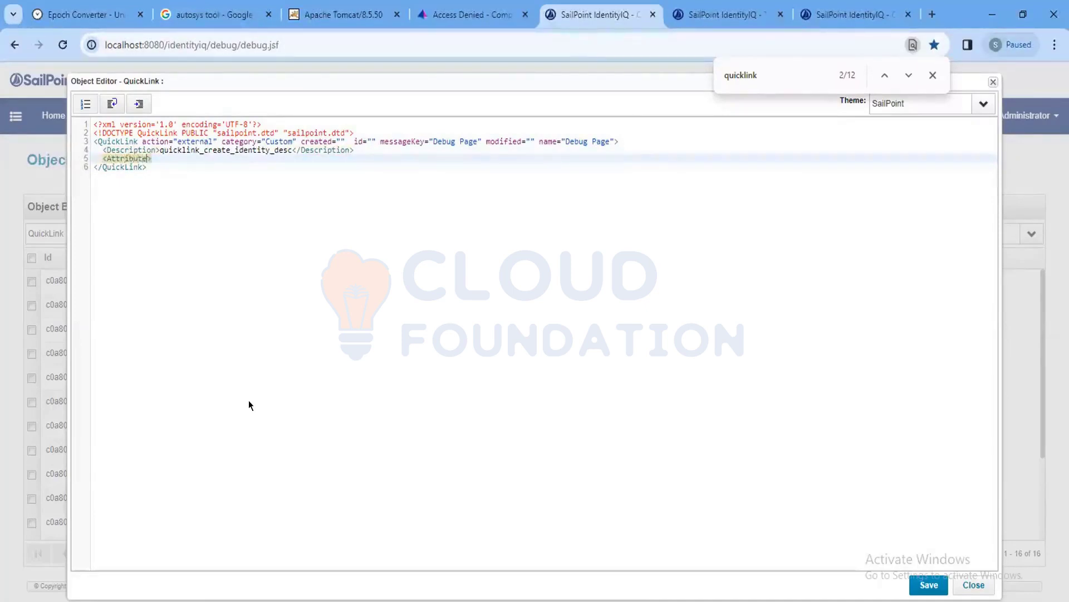
{"action": "left_click", "coordinate": [205, 153]}
{"action": "key", "text": "Return"}
{"action": "key", "text": "Return"}
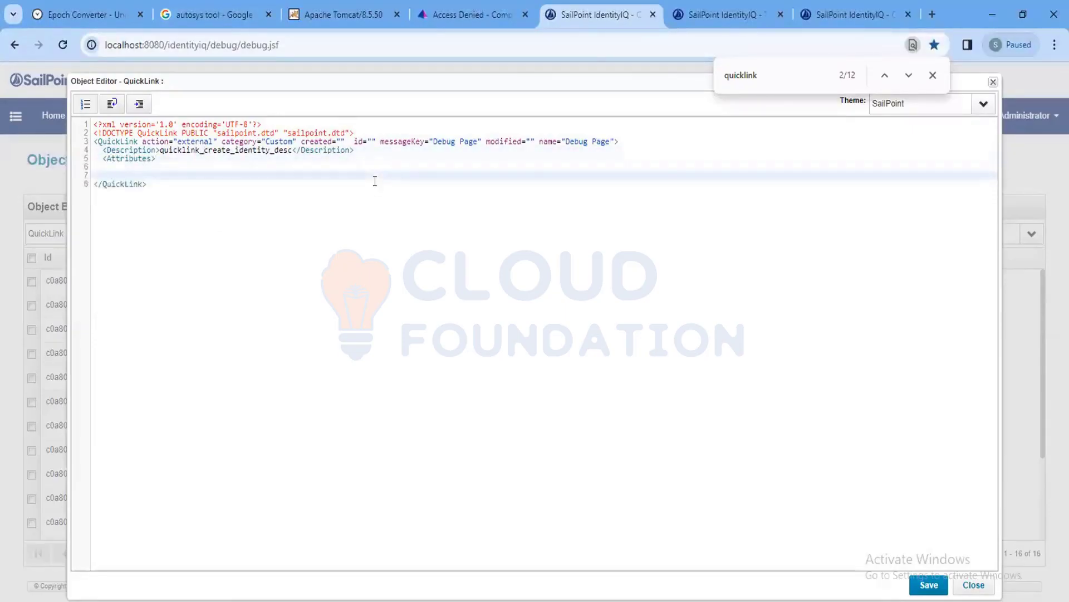
{"action": "mouse_move", "coordinate": [639, 601]}
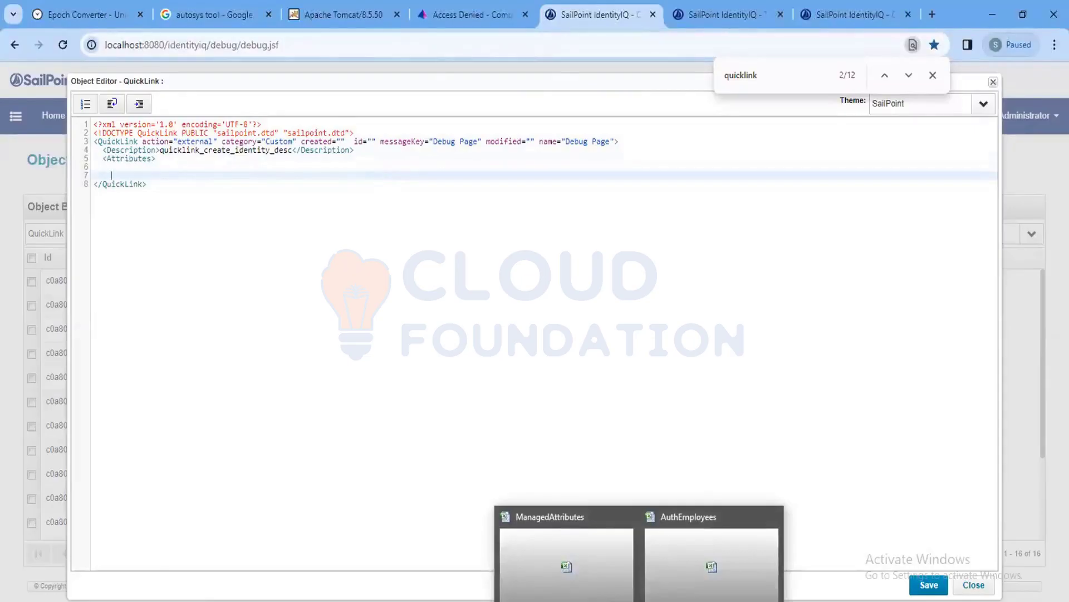
Insert a Map element inside Attributes.
{"action": "type", "text": "<>"}
{"action": "type", "text": "/"}
{"action": "left_click", "coordinate": [160, 165]}
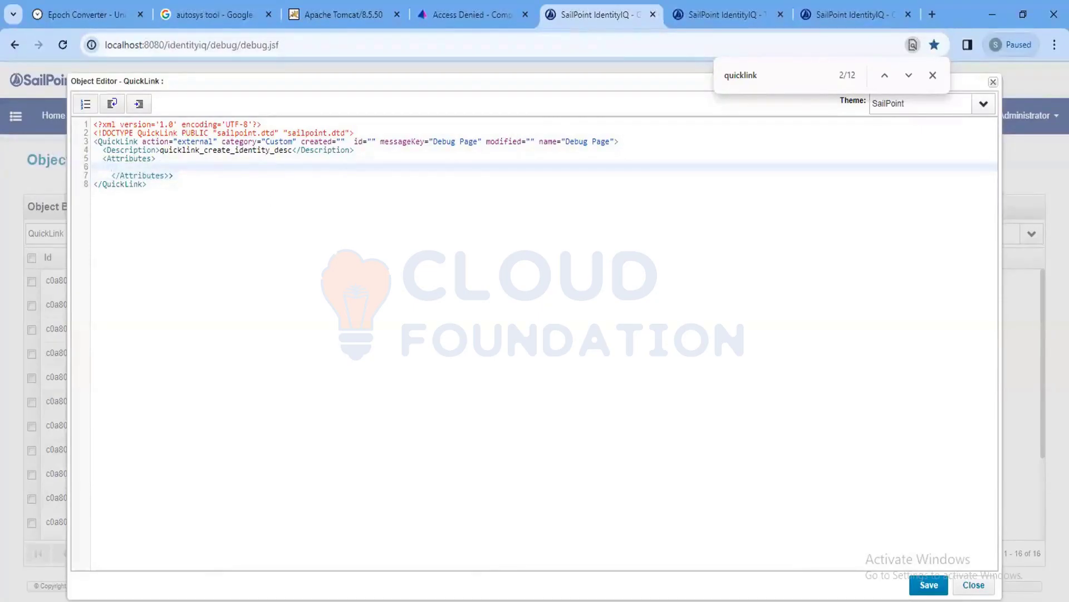
{"action": "mouse_move", "coordinate": [820, 601]}
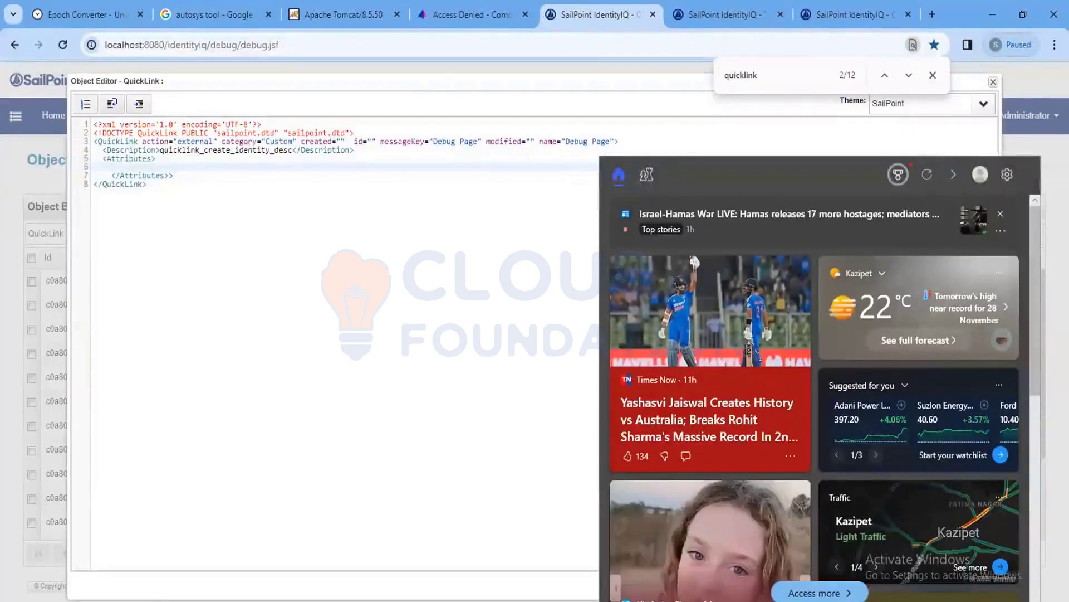
{"action": "type", "text": "<"}
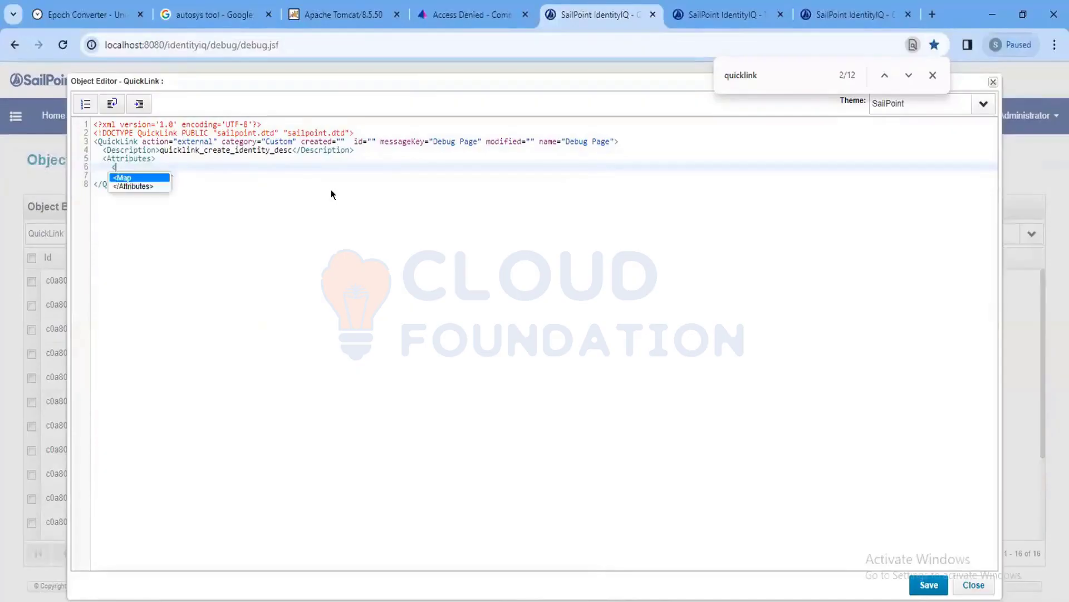
{"action": "key", "text": "Return"}
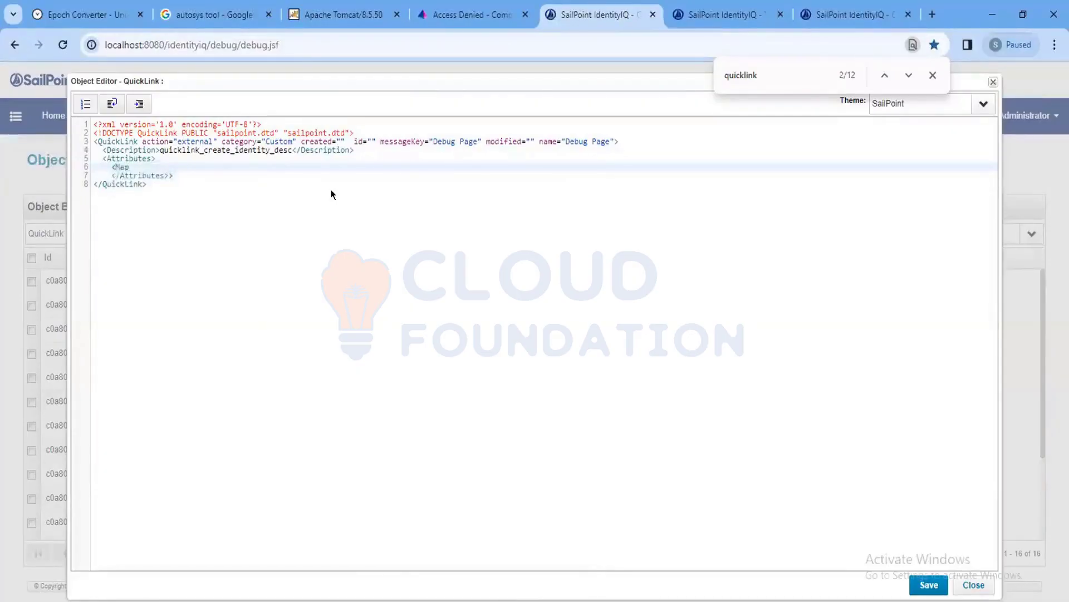
{"action": "type", "text": ">"}
{"action": "key", "text": "Return"}
{"action": "key", "text": "Return"}
Add an entry with key url and an empty value attribute inside the Map.
{"action": "type", "text": "<"}
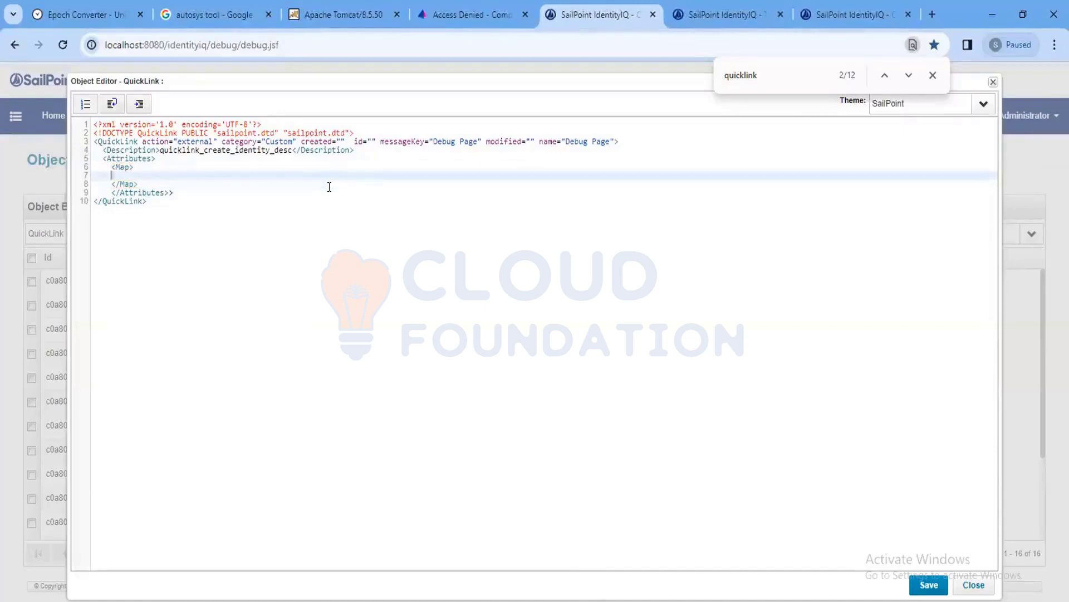
{"action": "type", "text": "en"}
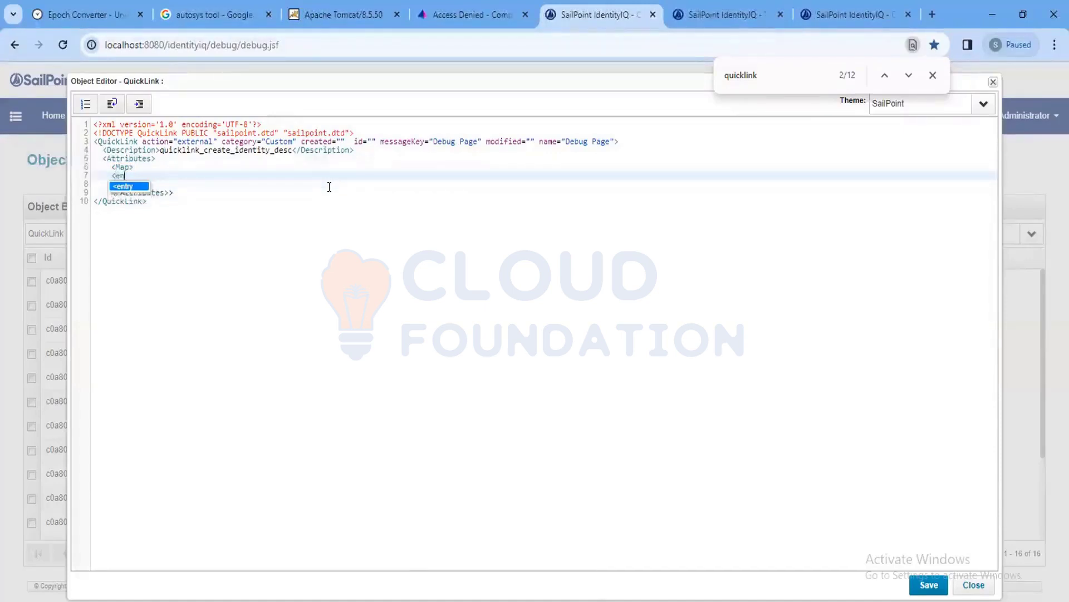
{"action": "type", "text": "try key"}
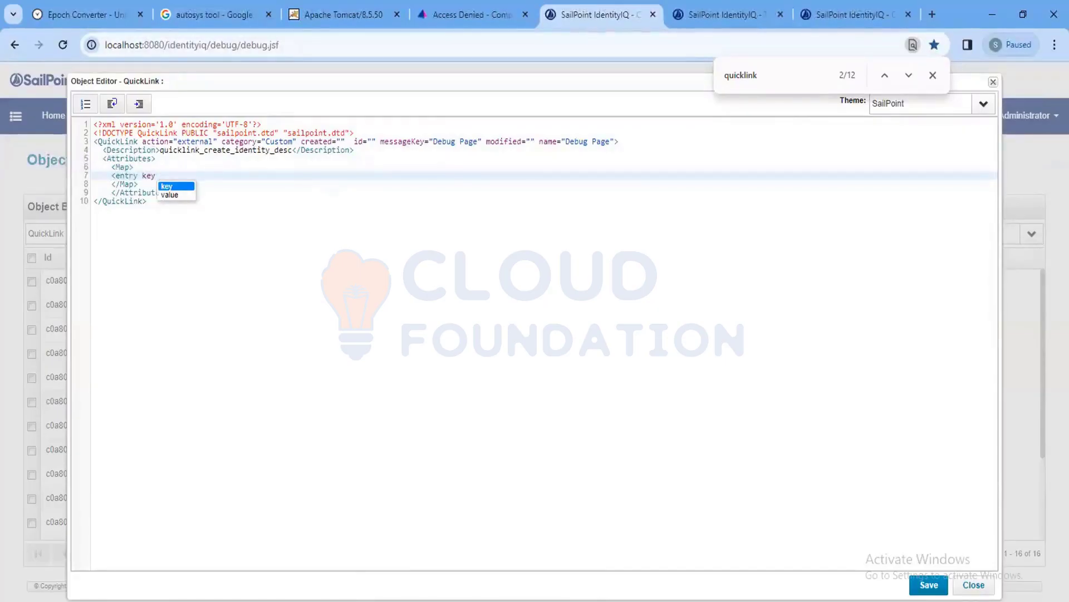
{"action": "mouse_move", "coordinate": [573, 599]}
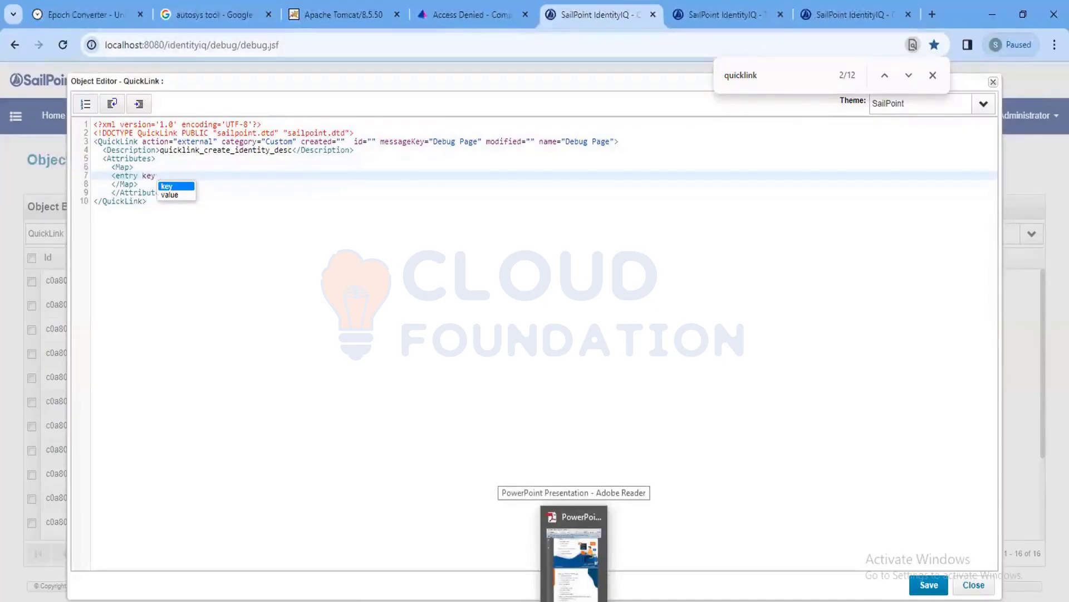
{"action": "type", "text": "=\"\""}
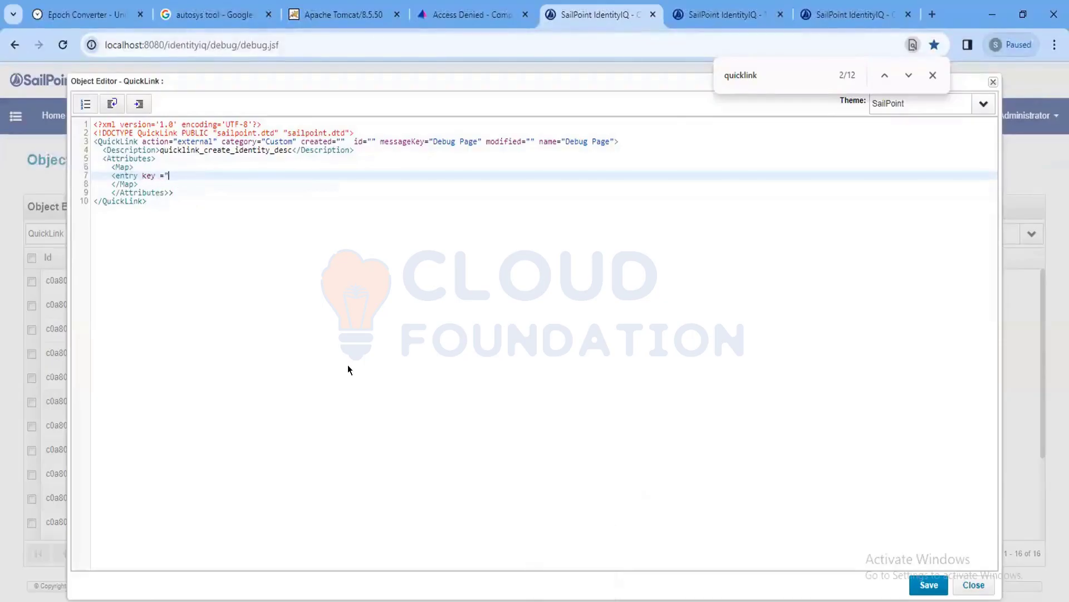
{"action": "type", "text": "url\""}
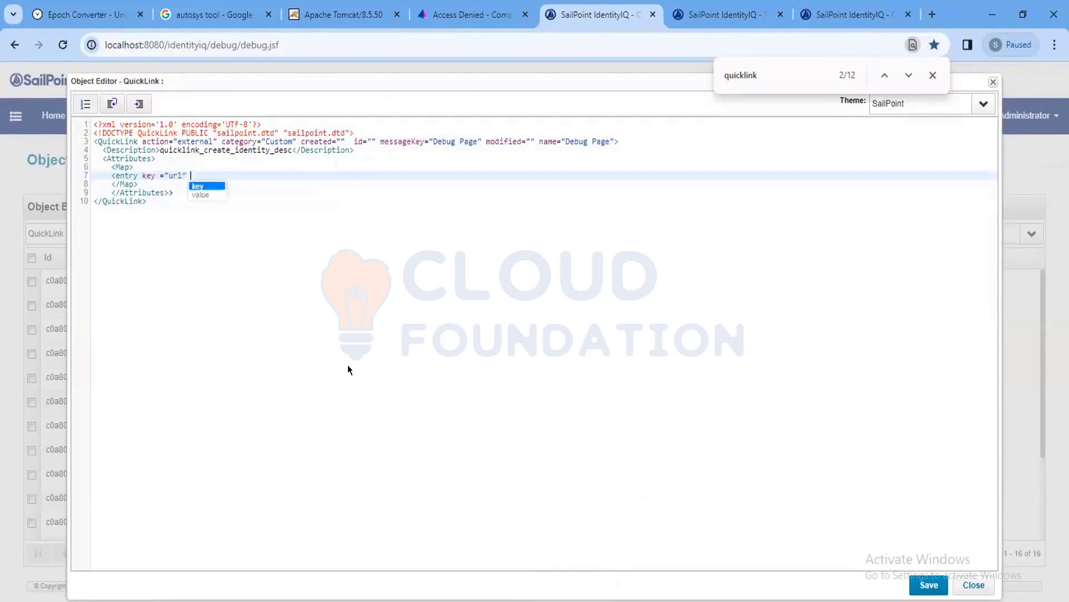
{"action": "key", "text": "Down"}
{"action": "key", "text": "Return"}
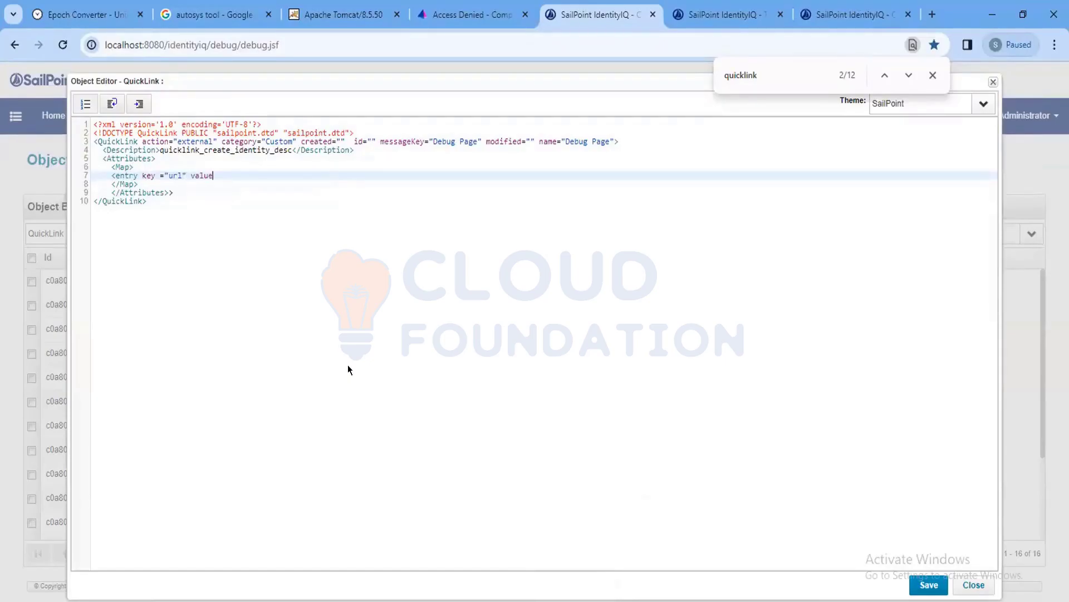
{"action": "type", "text": "=\"\""}
{"action": "left_click", "coordinate": [727, 22]}
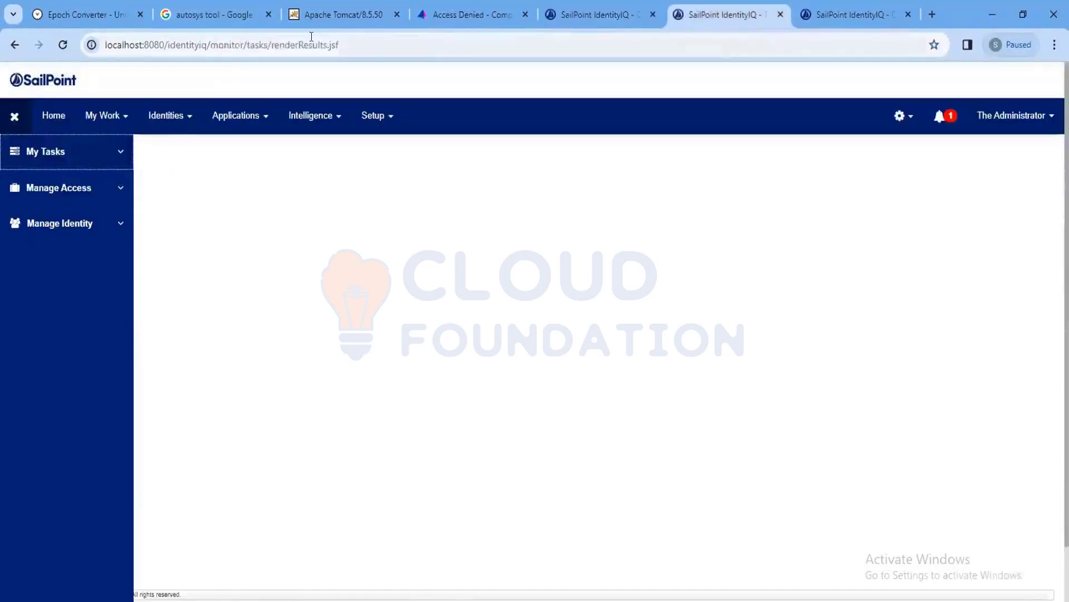
Load the debug page in the other tab to get its URL.
{"action": "left_click", "coordinate": [219, 49]}
{"action": "left_click", "coordinate": [208, 45]}
{"action": "left_click_drag", "start_coordinate": [209, 44], "coordinate": [432, 41]}
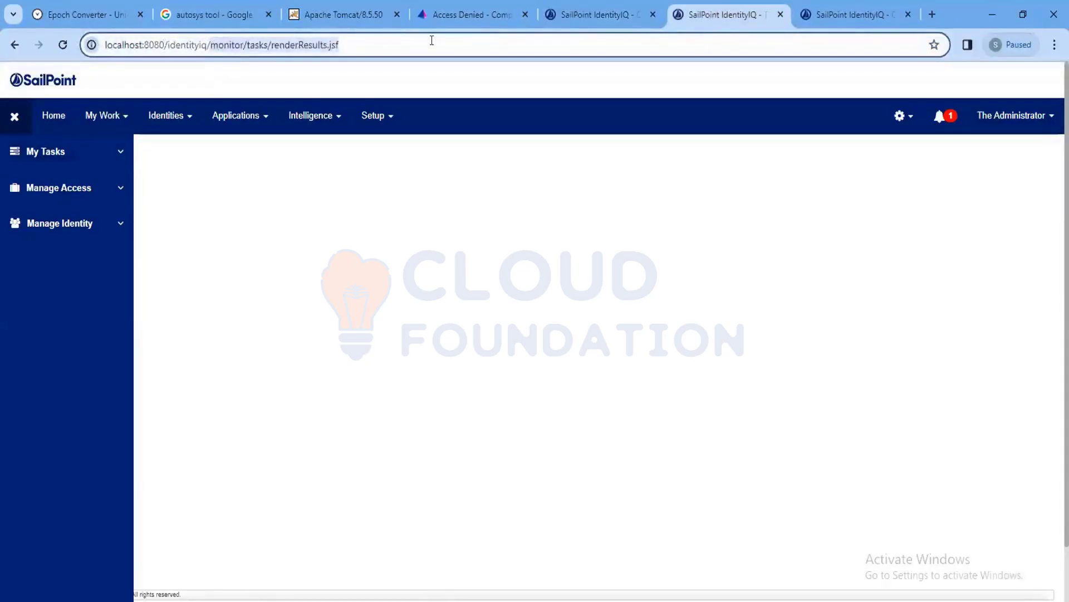
{"action": "type", "text": "debug"}
{"action": "key", "text": "Return"}
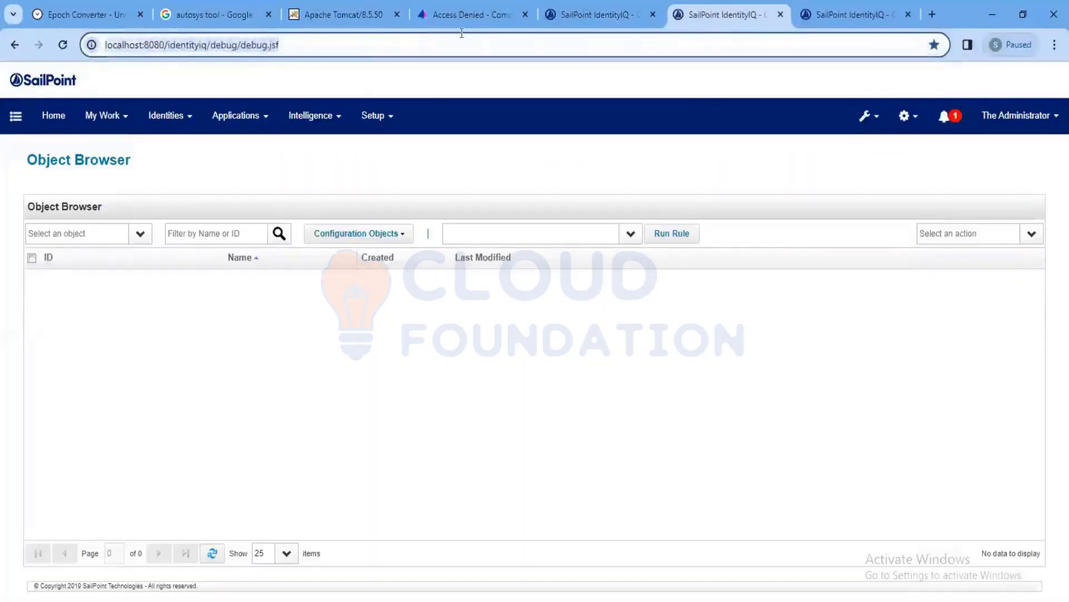
{"action": "left_click", "coordinate": [604, 15]}
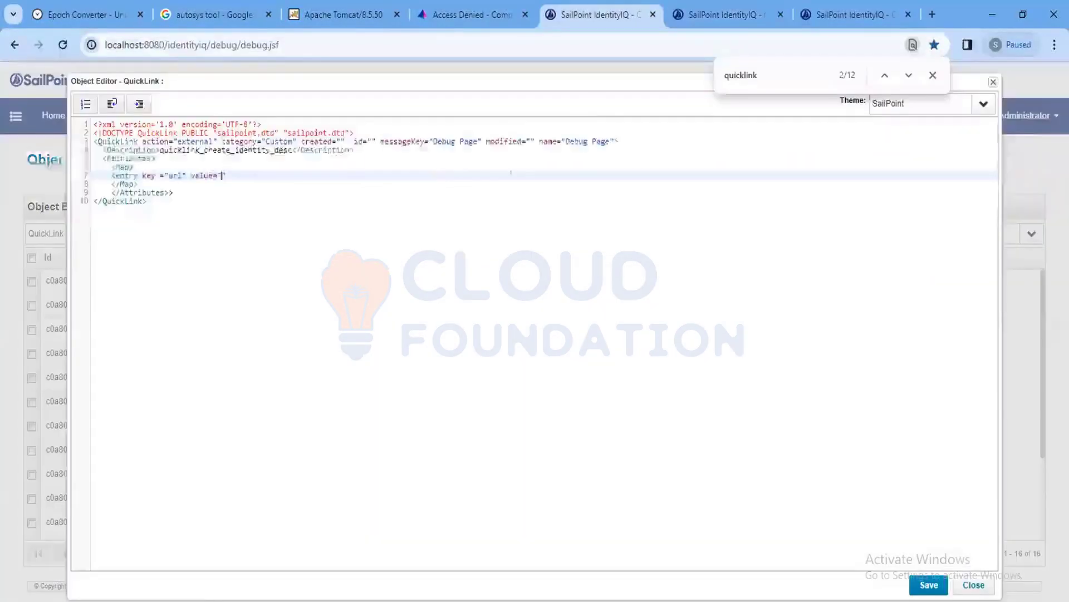
{"action": "left_click", "coordinate": [286, 176]}
{"action": "left_click", "coordinate": [450, 171]}
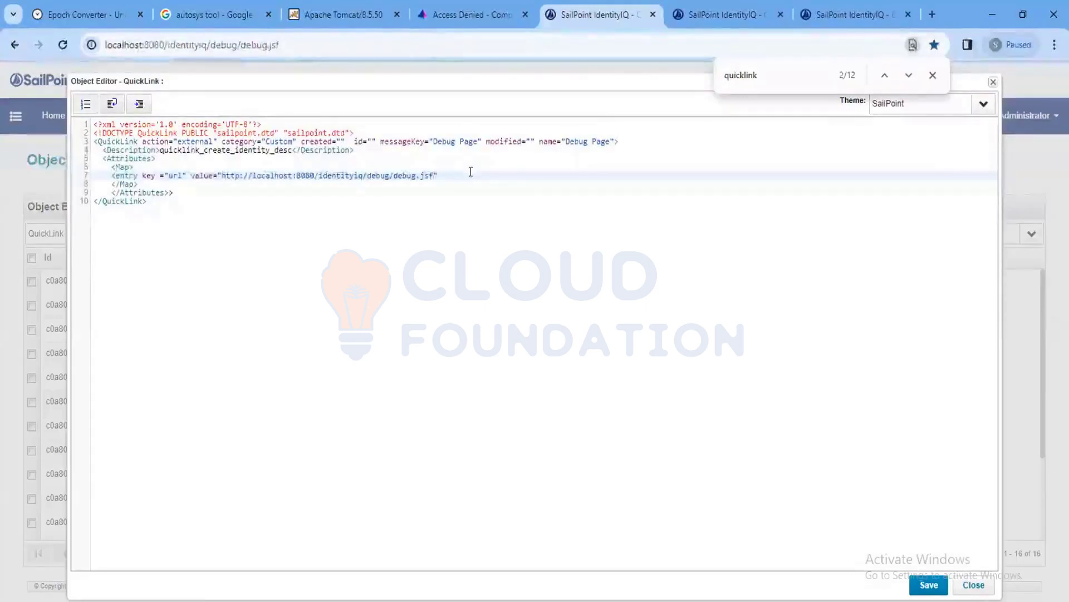
{"action": "type", "text": "></entry>"}
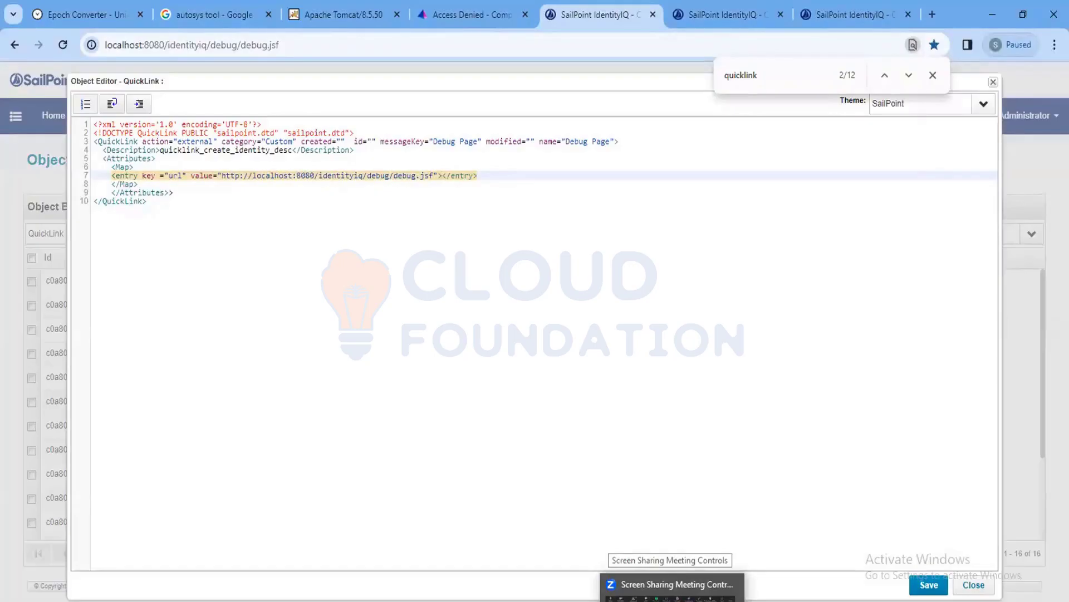
{"action": "left_click_drag", "start_coordinate": [442, 174], "coordinate": [488, 171]}
{"action": "key", "text": "BackSpace"}
{"action": "key", "text": "Left"}
{"action": "type", "text": "/"}
{"action": "left_click", "coordinate": [343, 244]}
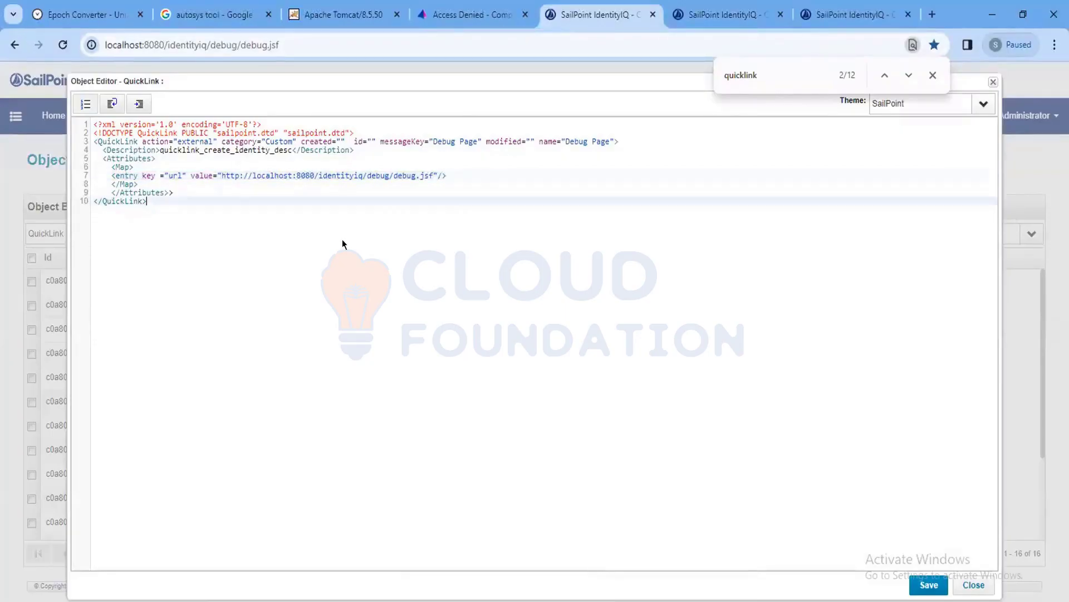
{"action": "mouse_move", "coordinate": [509, 601]}
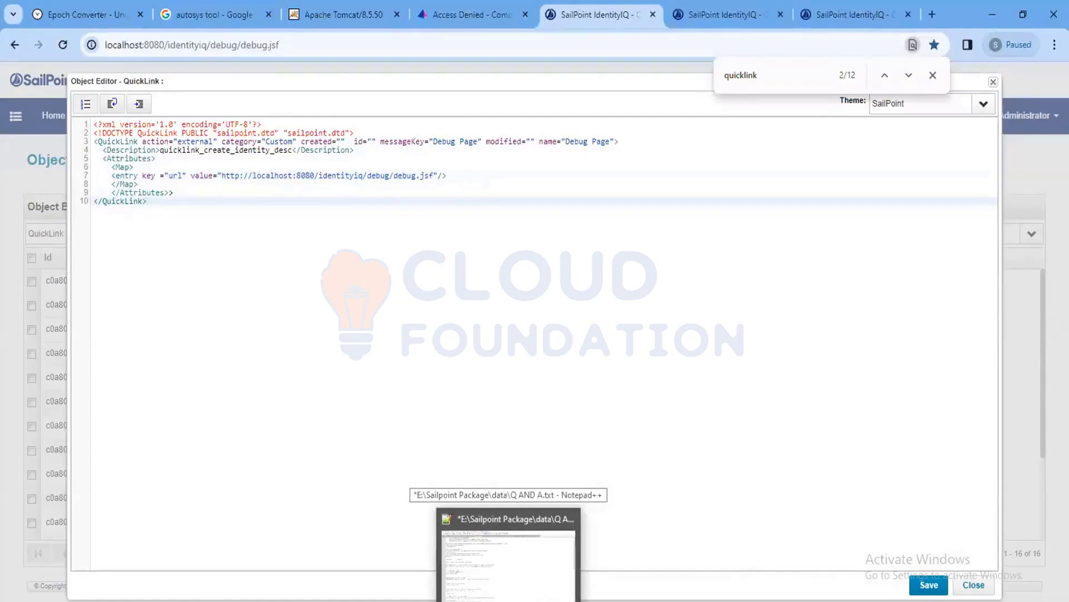
Delete the empty modified="" and created="" attributes from the QuickLink tag on line 3.
{"action": "left_click", "coordinate": [128, 160]}
{"action": "left_click", "coordinate": [122, 163]}
{"action": "left_click", "coordinate": [122, 174]}
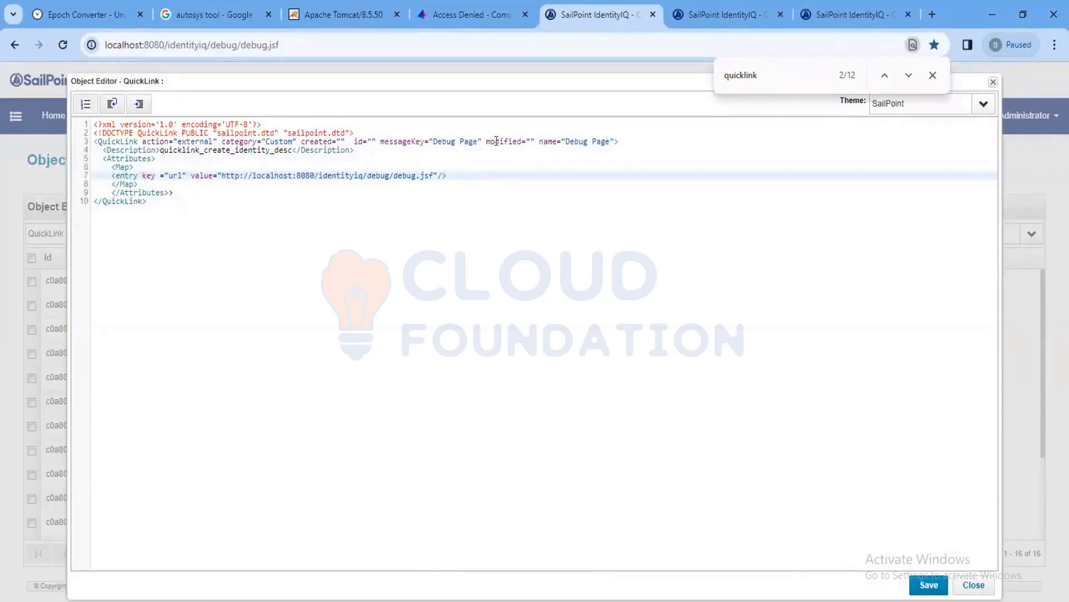
{"action": "left_click_drag", "start_coordinate": [487, 141], "coordinate": [536, 141]}
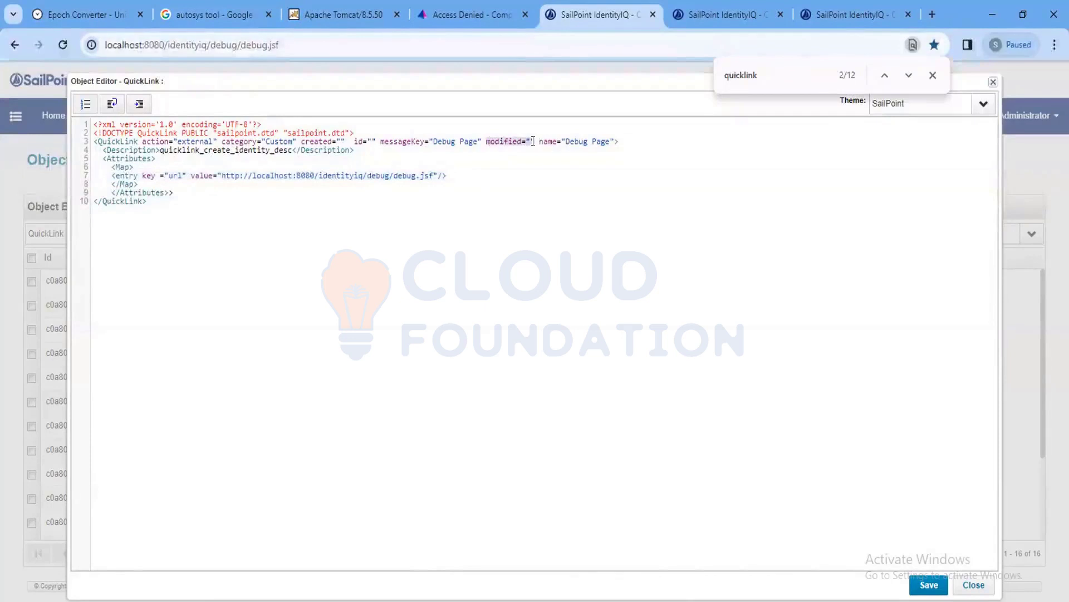
{"action": "key", "text": "BackSpace"}
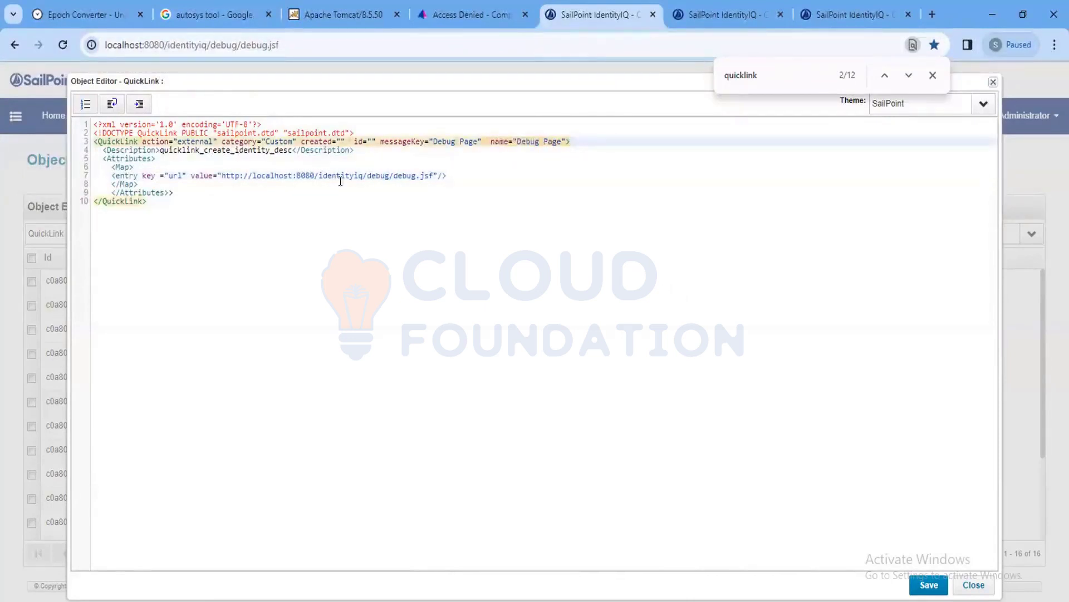
{"action": "left_click_drag", "start_coordinate": [346, 141], "coordinate": [302, 138]}
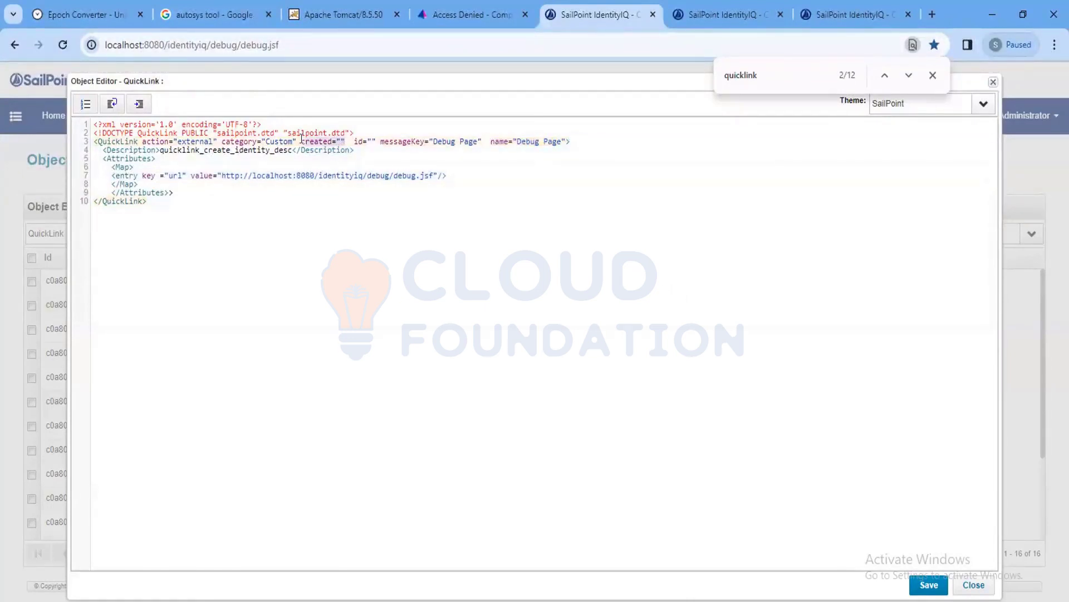
{"action": "key", "text": "BackSpace"}
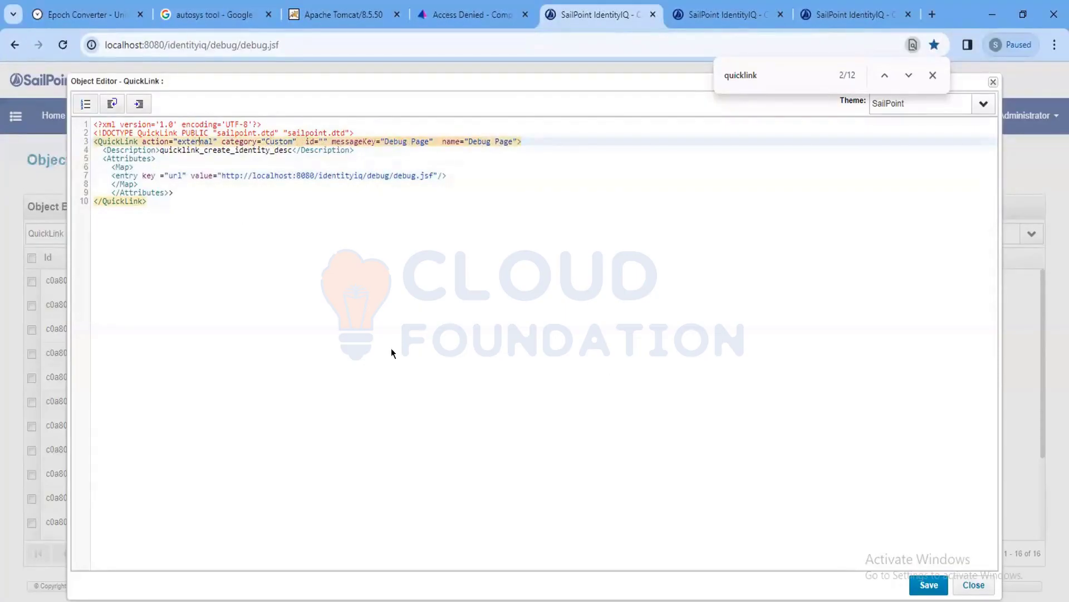
Attempt a save, then remove the space so messageKey reads DebugPage.
{"action": "left_click", "coordinate": [928, 584]}
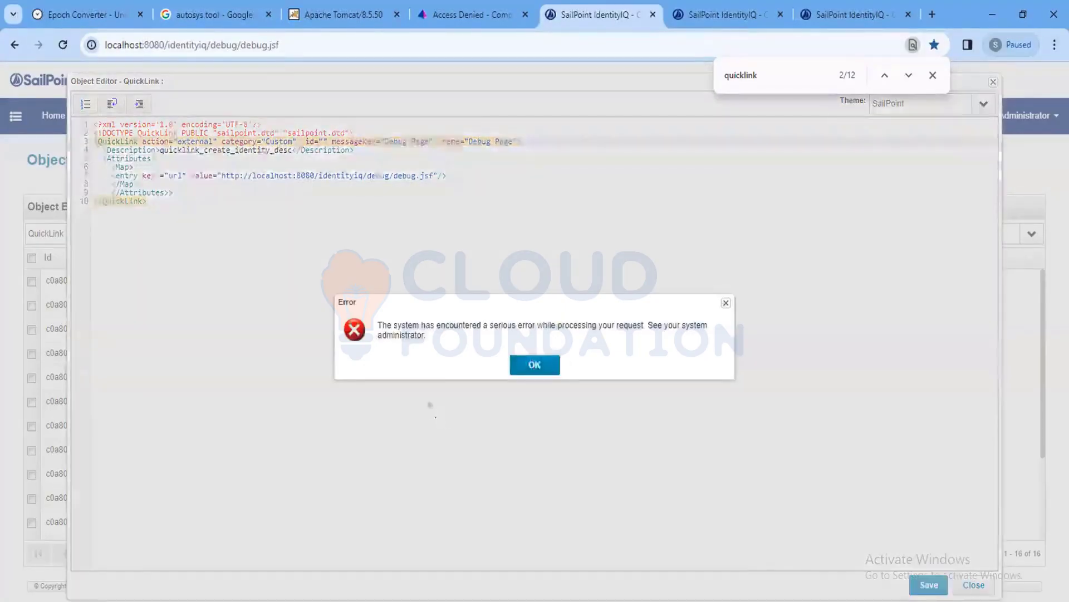
{"action": "left_click", "coordinate": [535, 361]}
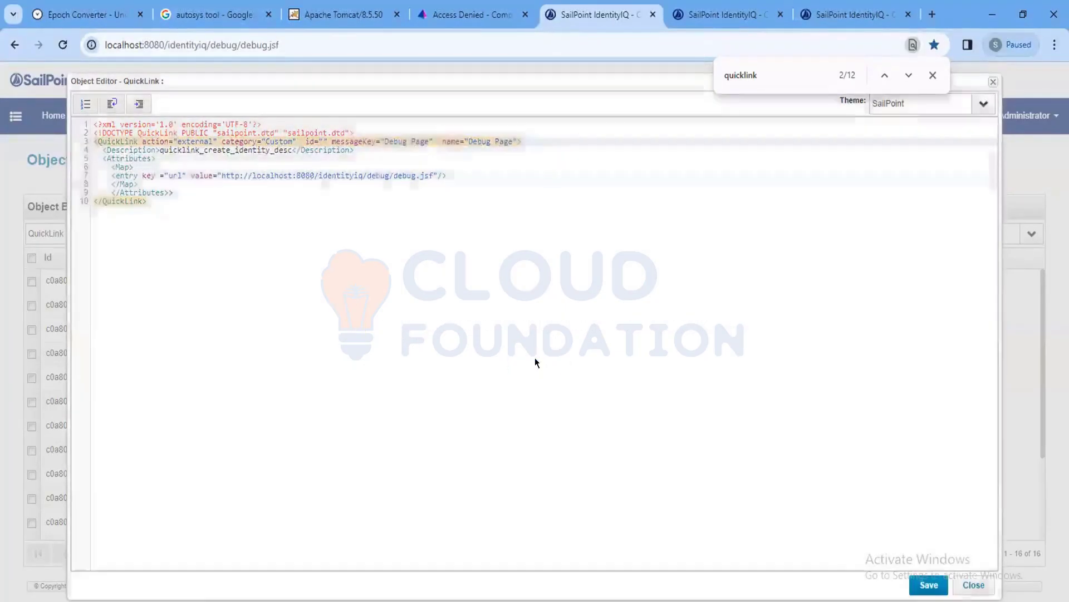
{"action": "left_click", "coordinate": [413, 141]}
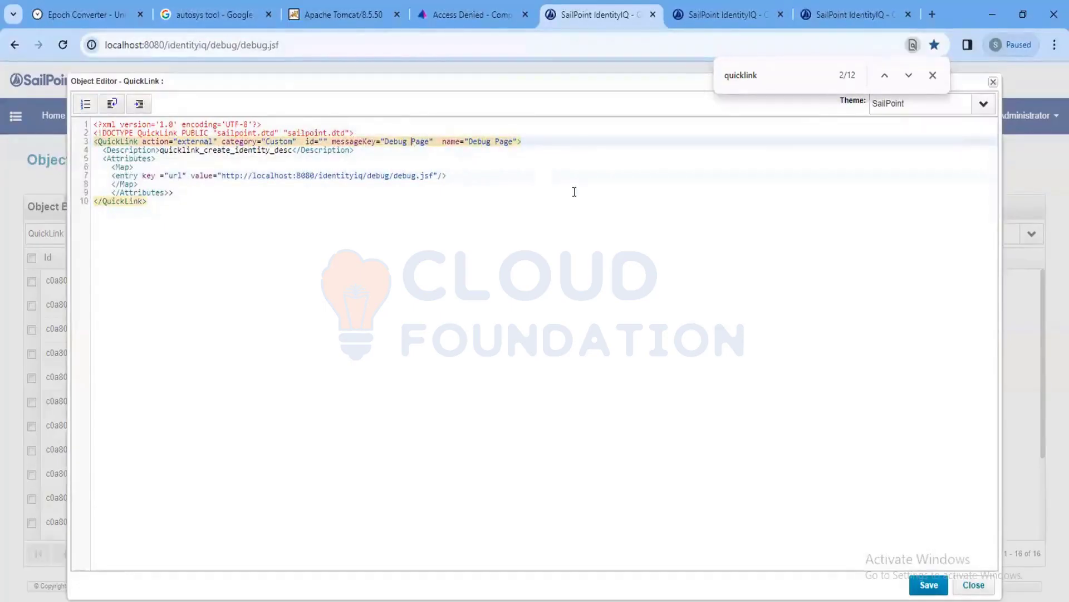
{"action": "key", "text": "BackSpace"}
Delete the extra > after </Attributes> and save the QuickLink successfully.
{"action": "left_click", "coordinate": [928, 585]}
{"action": "left_click", "coordinate": [529, 365]}
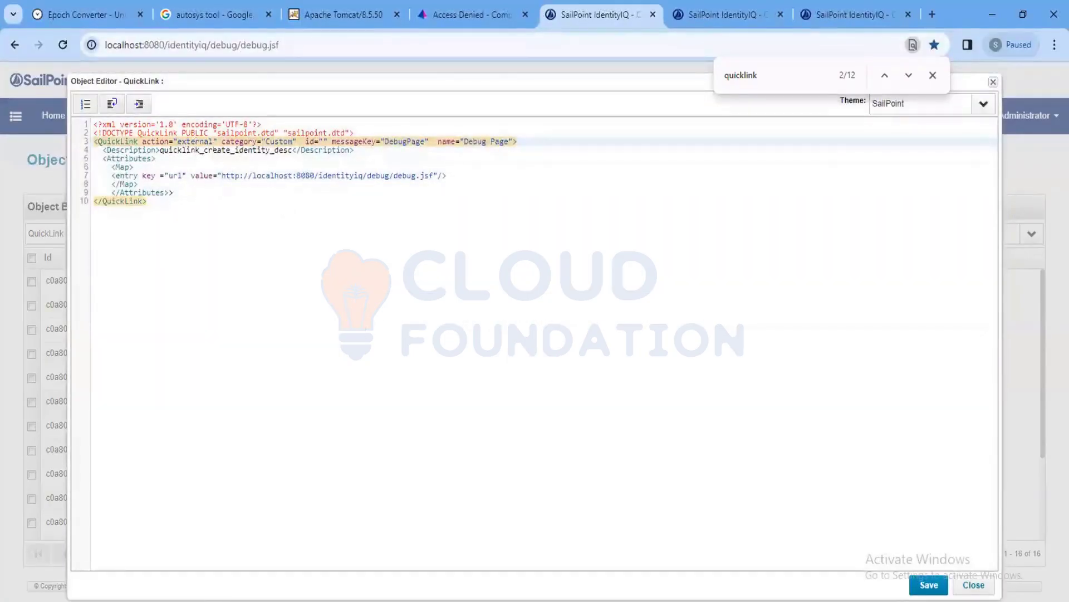
{"action": "left_click", "coordinate": [121, 184]}
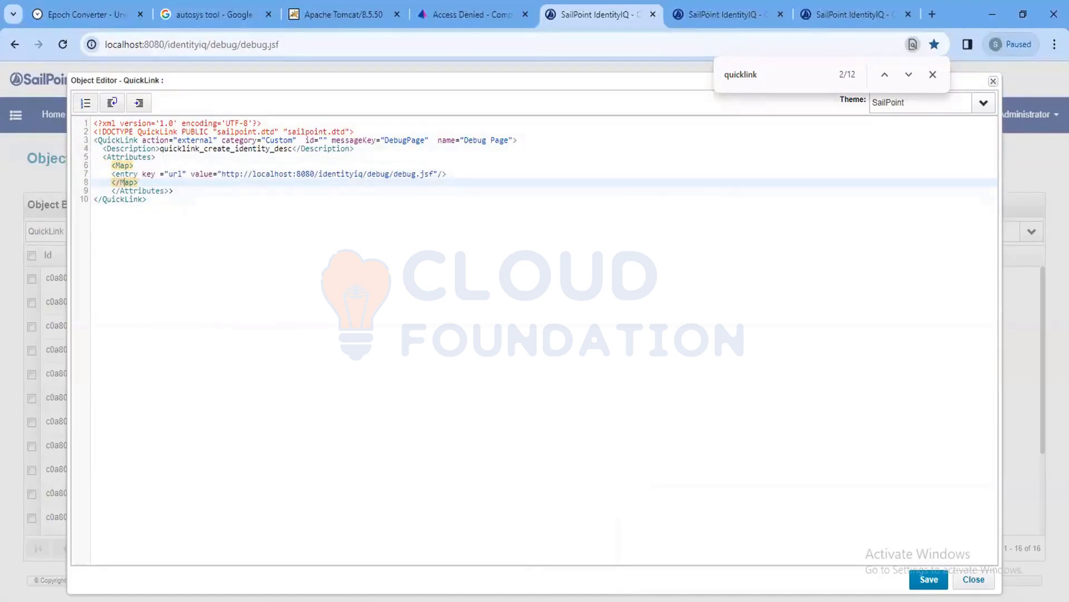
{"action": "left_click", "coordinate": [190, 190]}
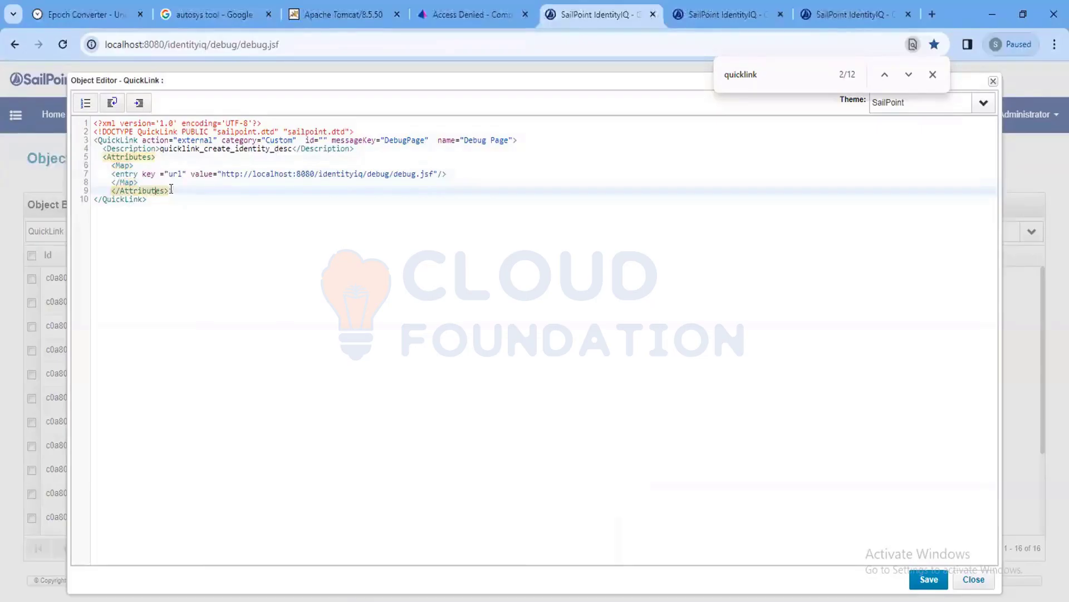
{"action": "key", "text": "BackSpace"}
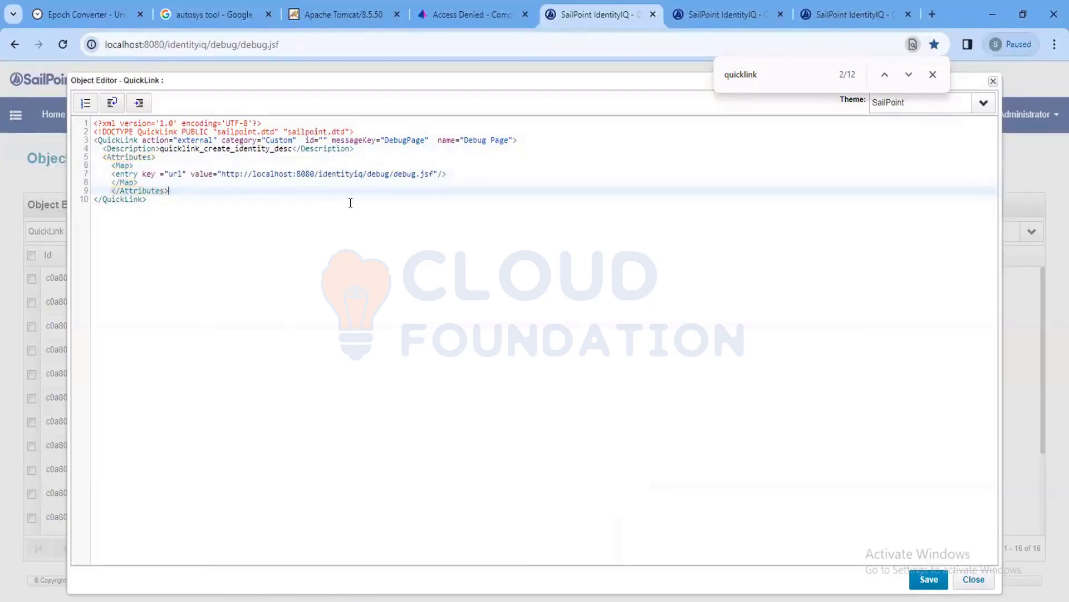
{"action": "left_click", "coordinate": [929, 580]}
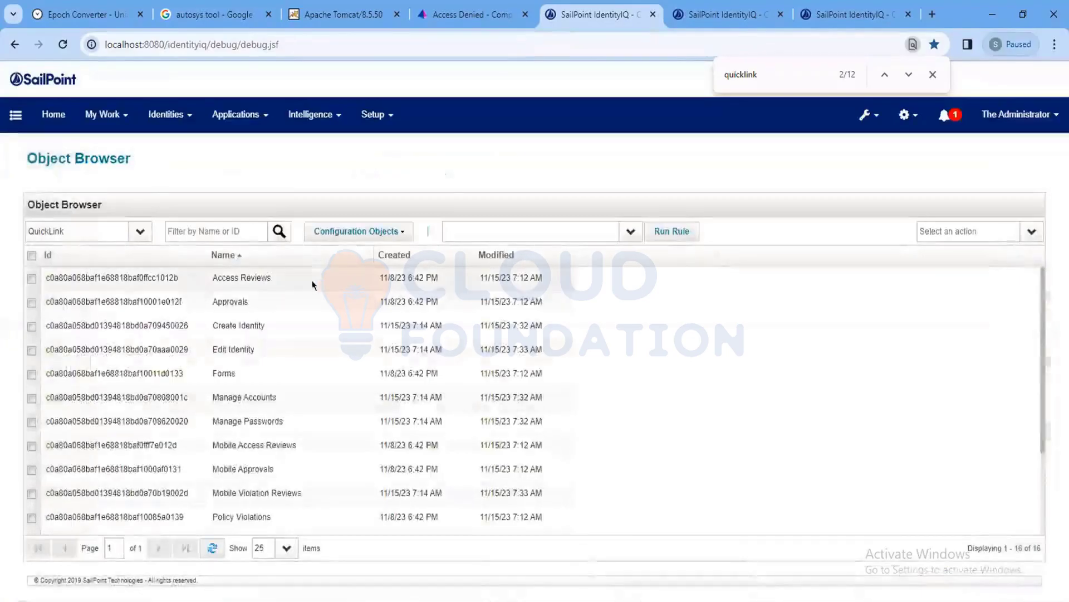
Filter the QuickLink list by name 'debug' to show only the Debug Page entry.
{"action": "left_click", "coordinate": [194, 230]}
{"action": "type", "text": "qui"}
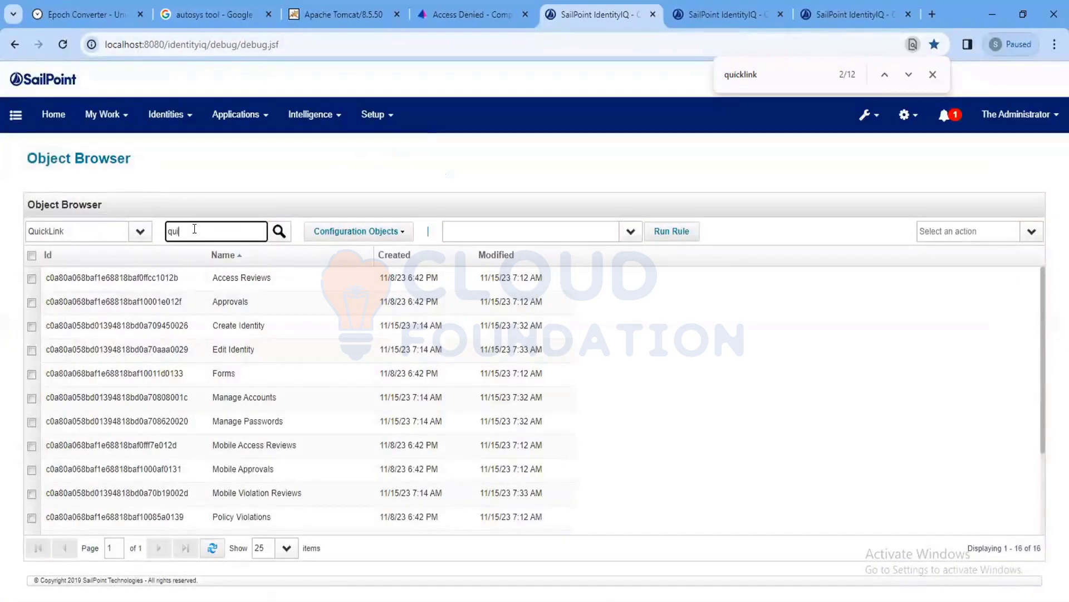
{"action": "key", "text": "Return"}
{"action": "key", "text": "ctrl+a"}
{"action": "type", "text": "cust"}
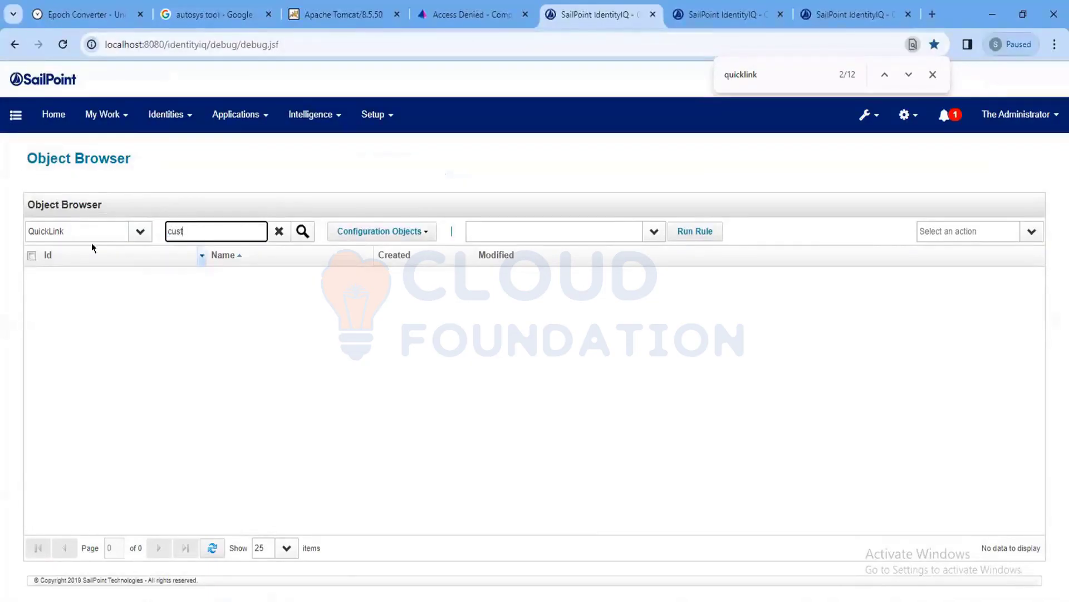
{"action": "key", "text": "BackSpace"}
{"action": "key", "text": "BackSpace"}
{"action": "key", "text": "BackSpace"}
{"action": "key", "text": "BackSpace"}
{"action": "type", "text": "debug"}
{"action": "key", "text": "Return"}
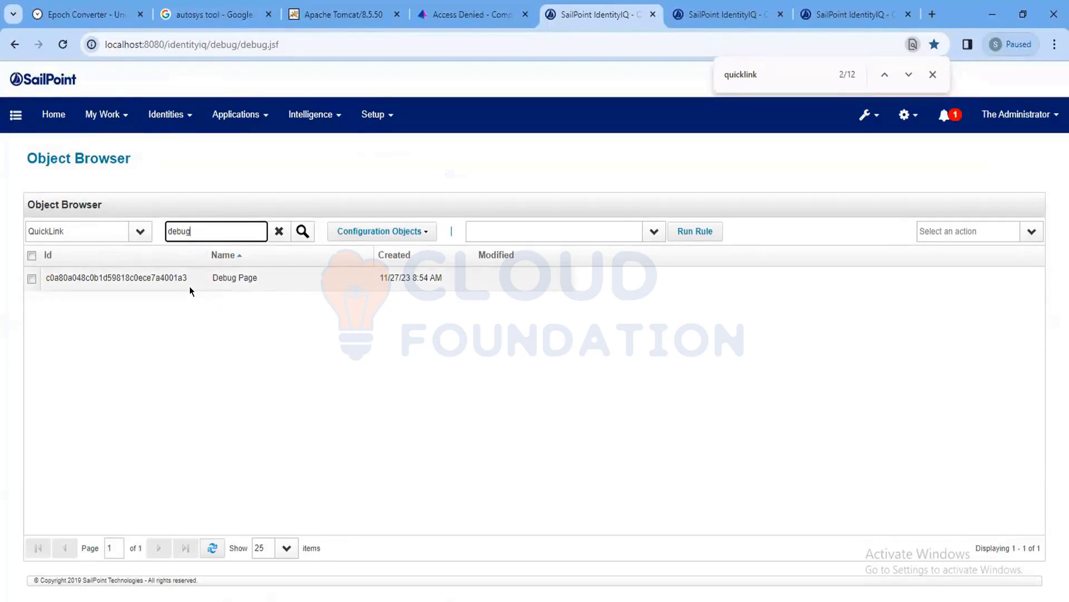
{"action": "left_click", "coordinate": [904, 120]}
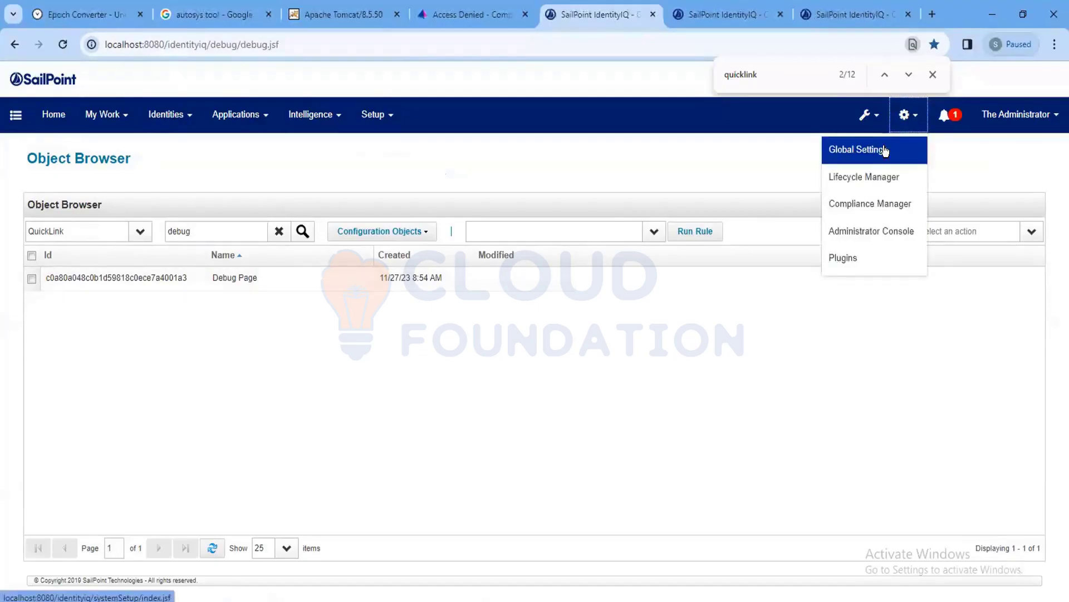
Go to Global Settings > Quicklink Populations and select the Everyone population.
{"action": "left_click", "coordinate": [885, 150]}
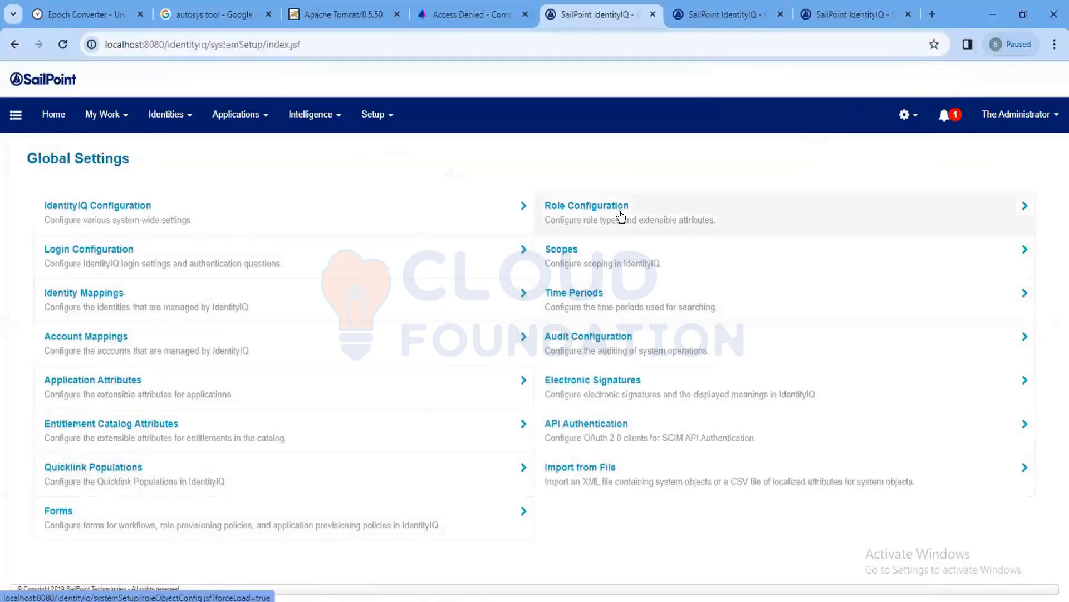
{"action": "left_click", "coordinate": [128, 480]}
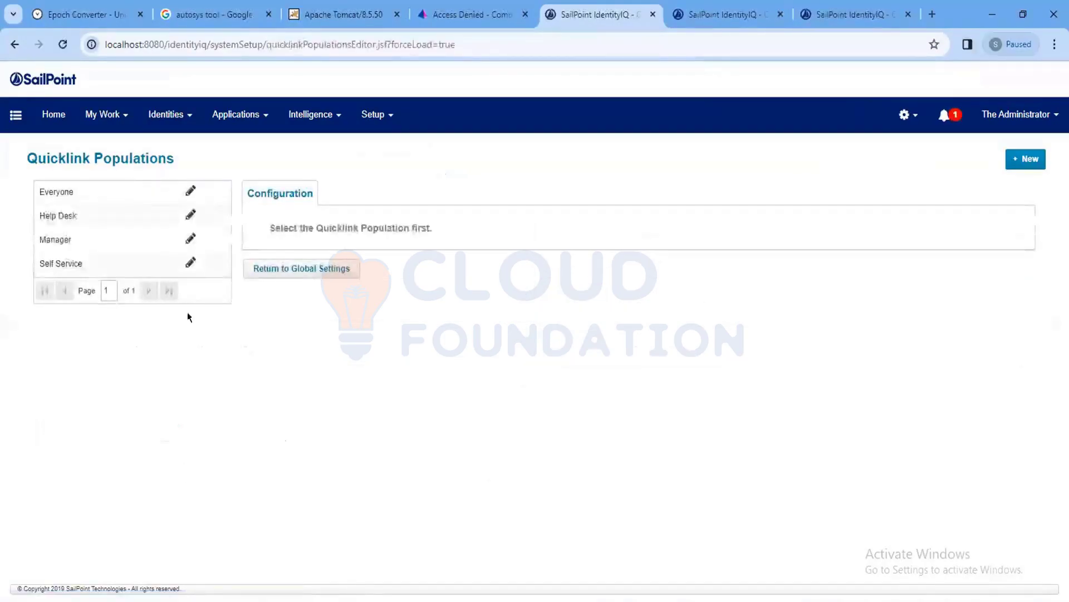
{"action": "left_click", "coordinate": [91, 193]}
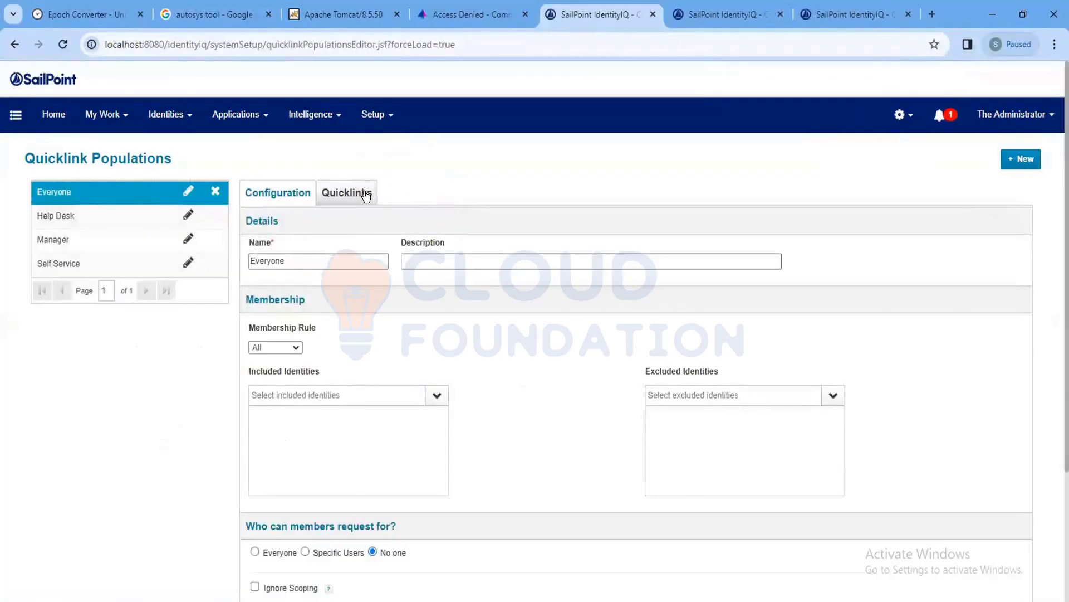
Enable Debug Page for Everyone, for self and others in Bulk mode, and save the population.
{"action": "left_click", "coordinate": [366, 193]}
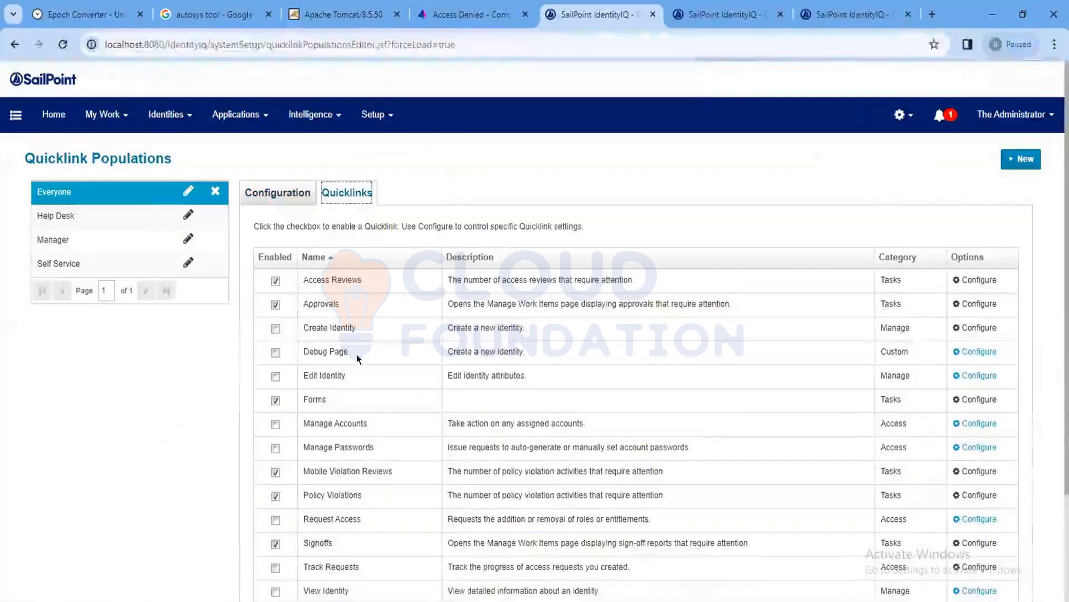
{"action": "left_click", "coordinate": [275, 352]}
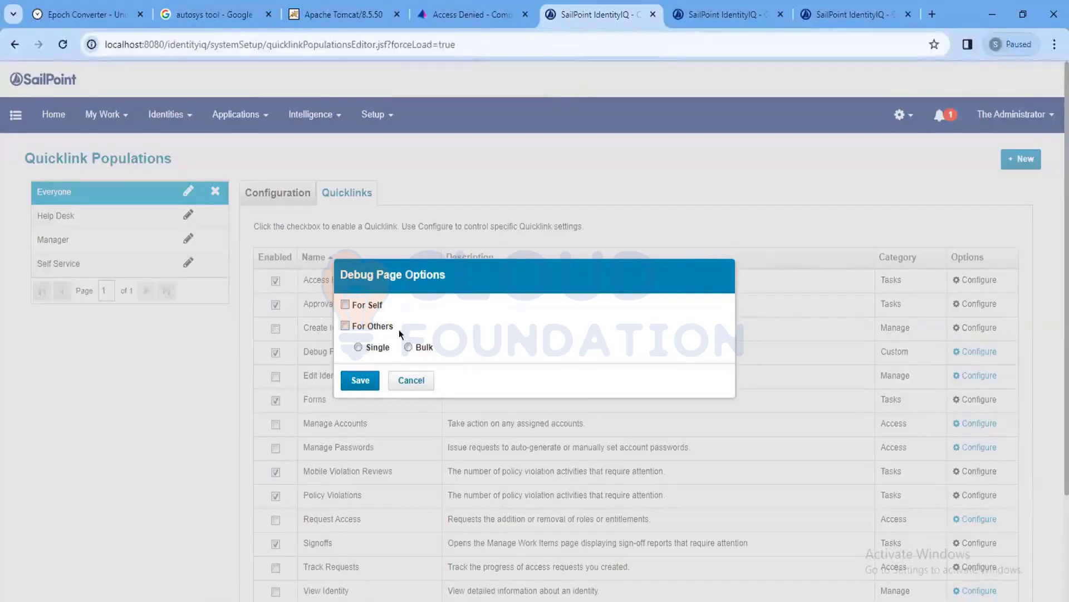
{"action": "left_click", "coordinate": [344, 305]}
{"action": "left_click", "coordinate": [344, 325]}
{"action": "left_click", "coordinate": [409, 347]}
{"action": "left_click", "coordinate": [360, 380]}
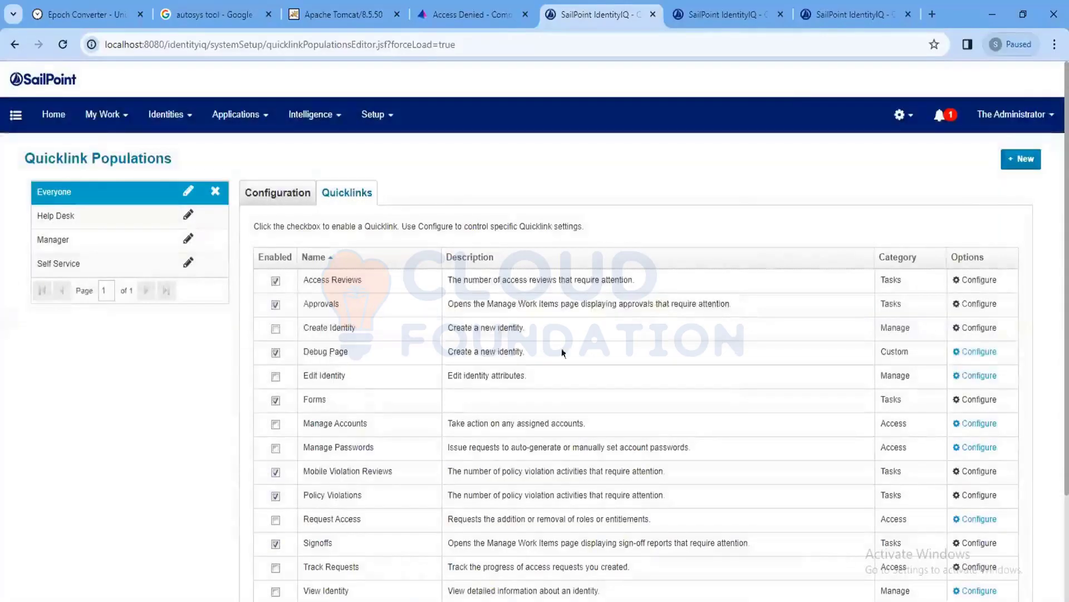
{"action": "scroll", "coordinate": [411, 353], "scroll_direction": "down", "scroll_amount": 3}
{"action": "left_click", "coordinate": [268, 550]}
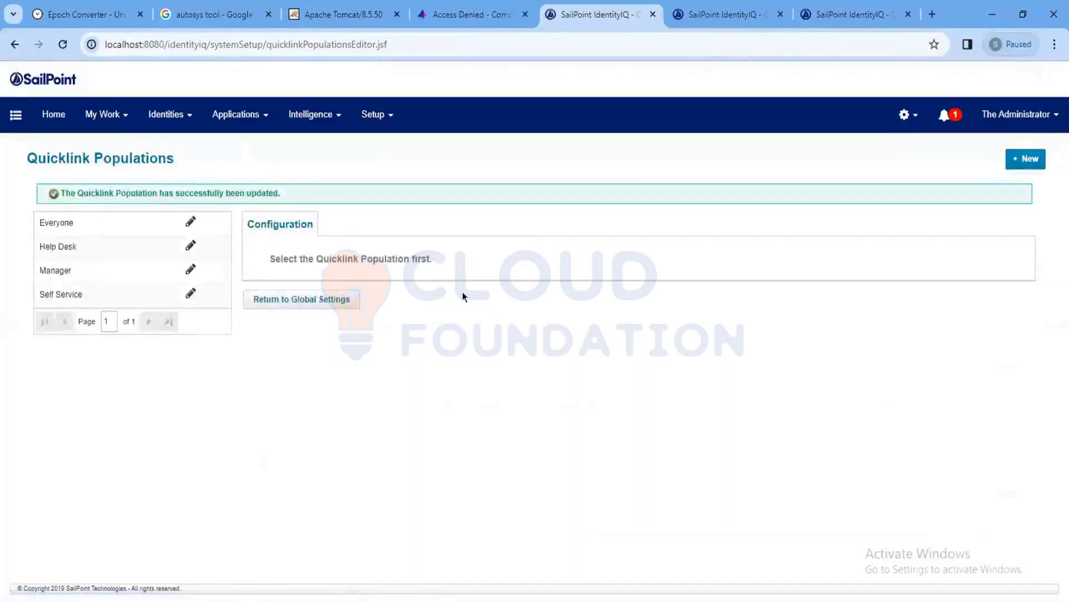
Reload the home page and log out of IdentityIQ via the account menu.
{"action": "left_click", "coordinate": [15, 116]}
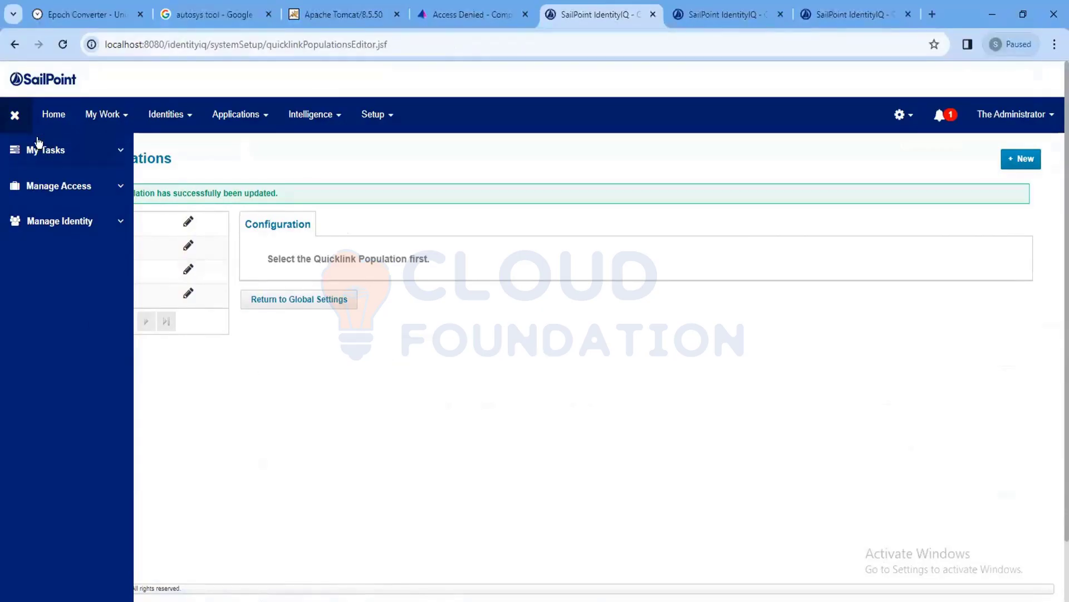
{"action": "left_click", "coordinate": [15, 115]}
{"action": "left_click", "coordinate": [63, 45]}
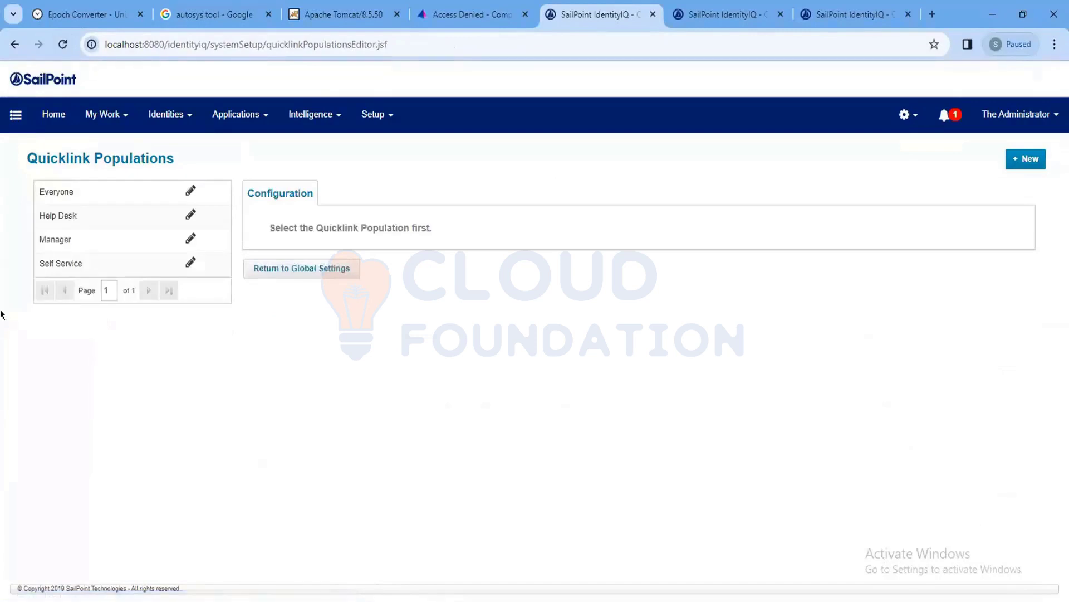
{"action": "left_click", "coordinate": [1013, 114]}
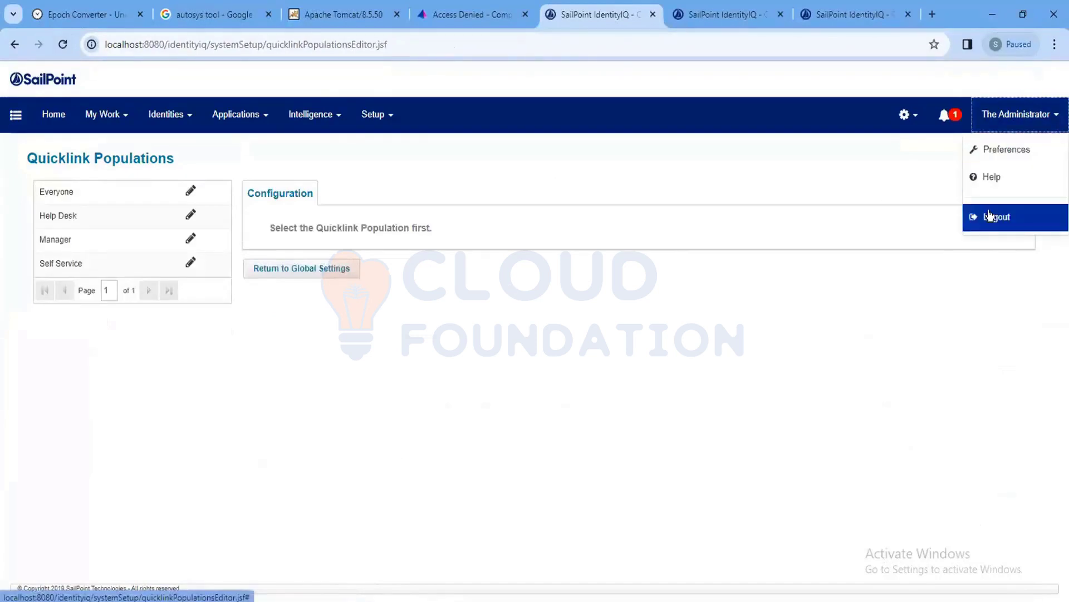
{"action": "left_click", "coordinate": [986, 218]}
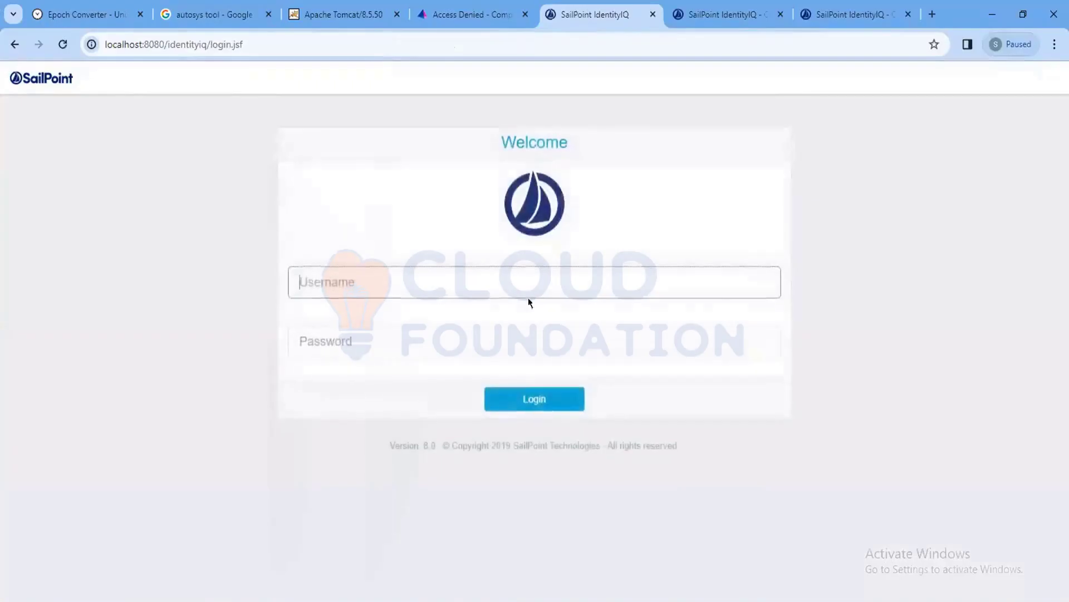
Log back in with the administrator username and password.
{"action": "type", "text": "spadmin"}
{"action": "key", "text": "Tab"}
{"action": "type", "text": "admin"}
{"action": "key", "text": "Return"}
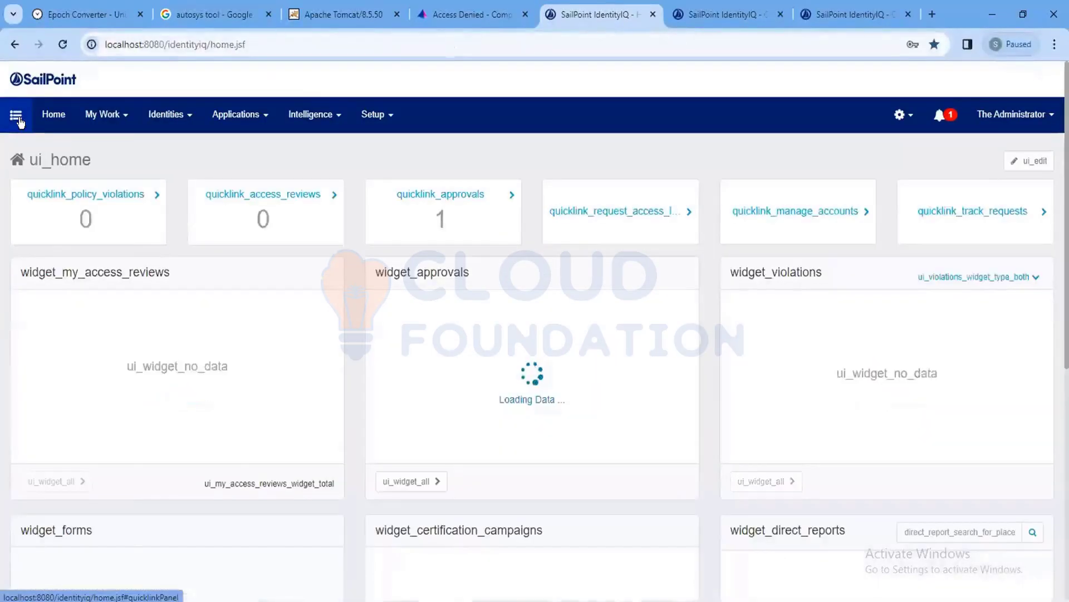
{"action": "left_click", "coordinate": [15, 116]}
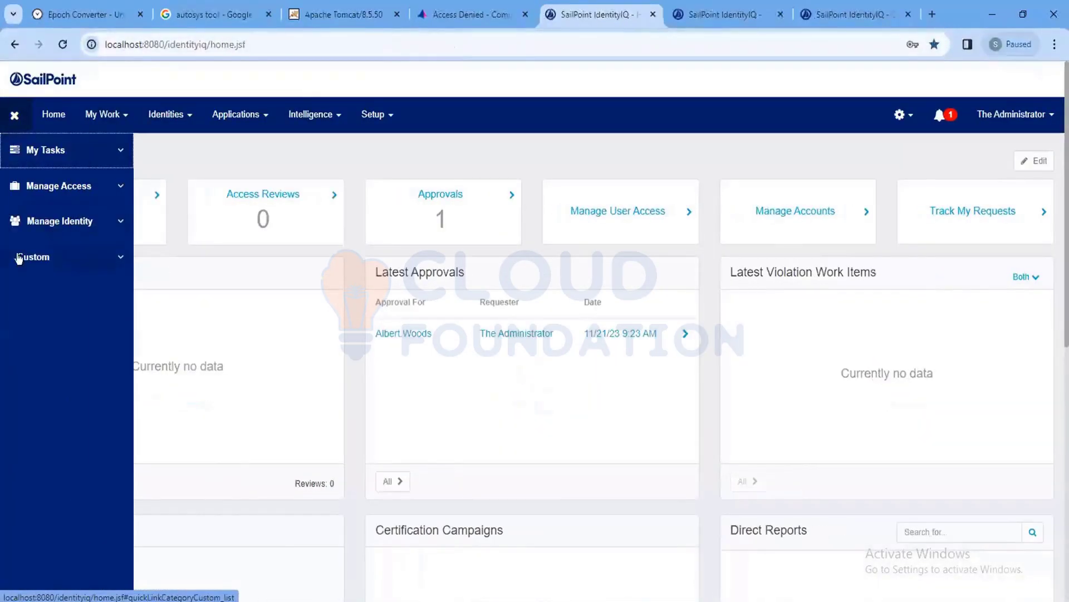
Expand the Custom quicklink category and launch DebugPage to open debug.jsf.
{"action": "left_click", "coordinate": [50, 260]}
{"action": "mouse_move", "coordinate": [26, 277]}
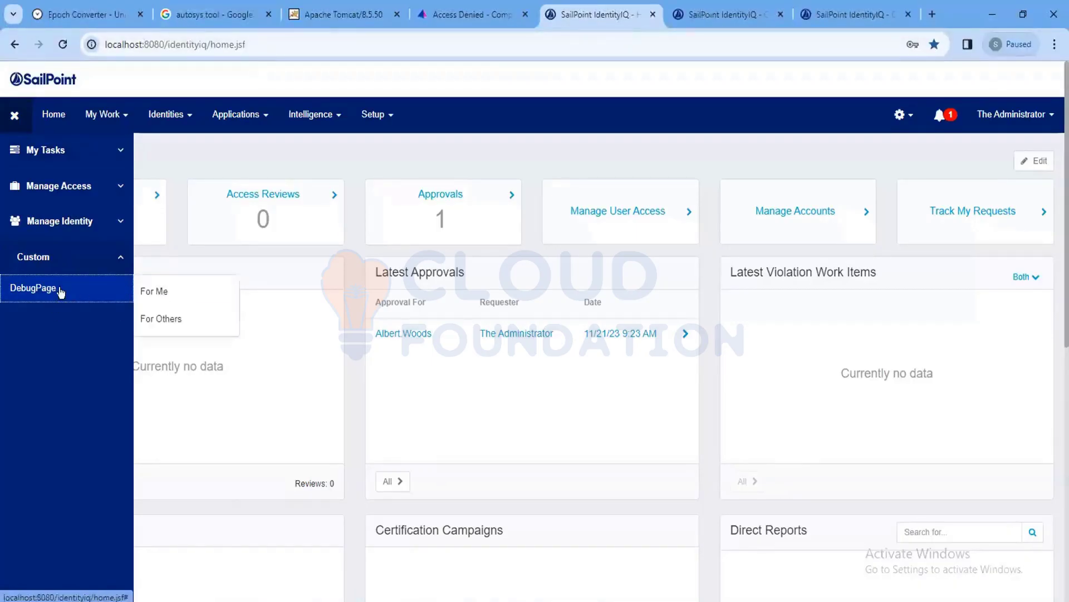
{"action": "left_click", "coordinate": [201, 289]}
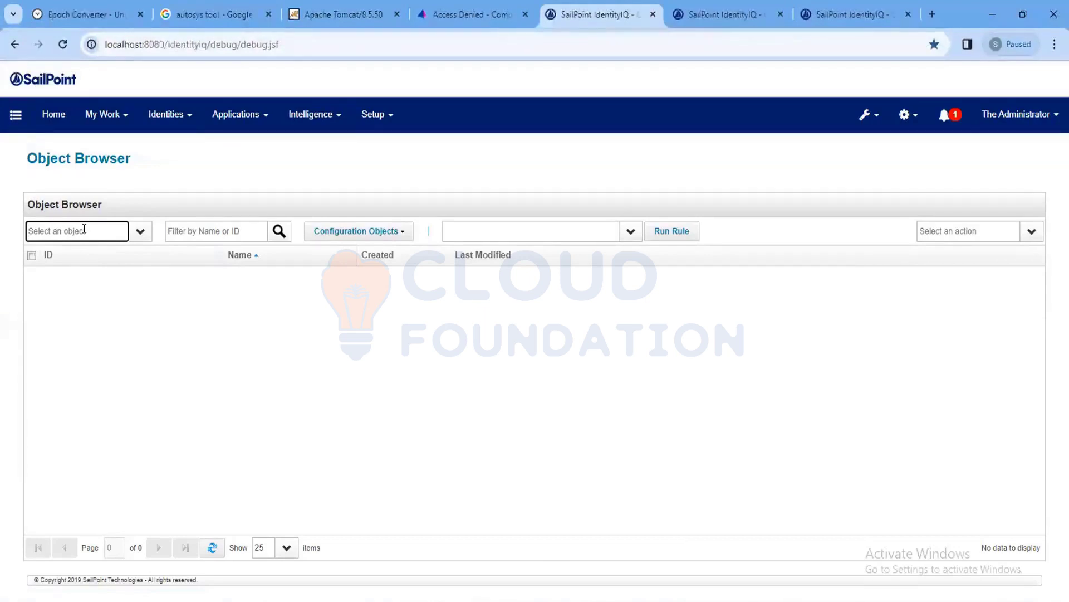
Reopen the Everyone population via Global Settings > Quicklink Populations.
{"action": "left_click", "coordinate": [904, 114]}
{"action": "left_click", "coordinate": [838, 148]}
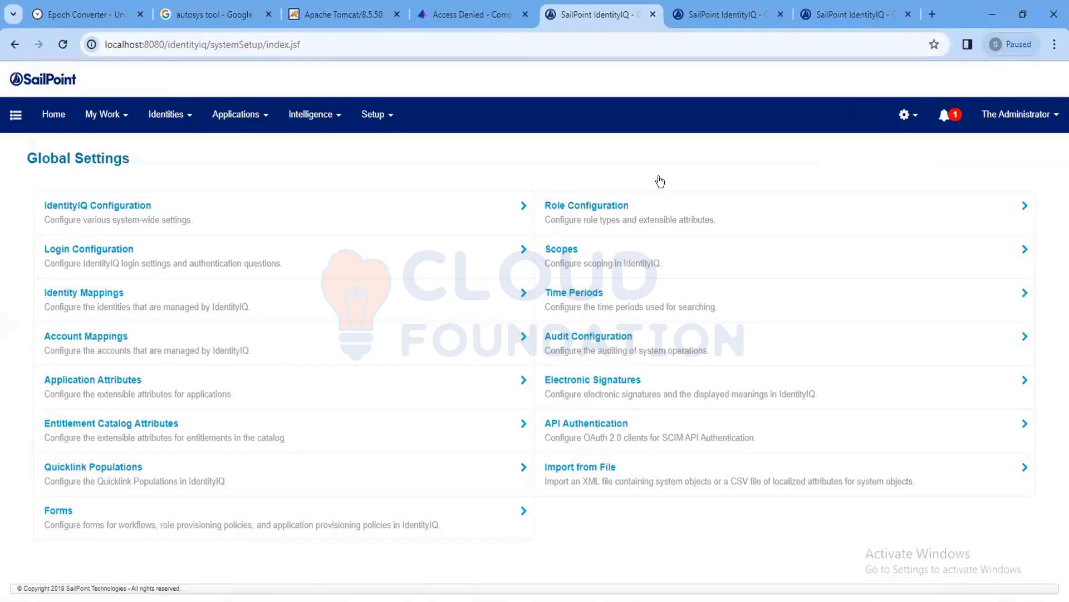
{"action": "left_click", "coordinate": [110, 479]}
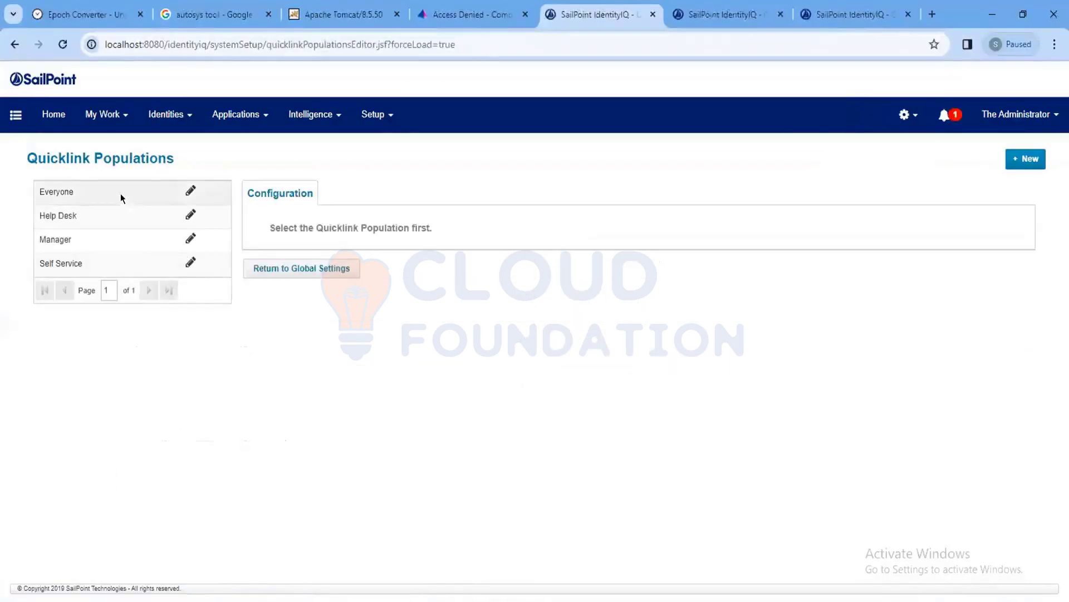
{"action": "left_click", "coordinate": [120, 192]}
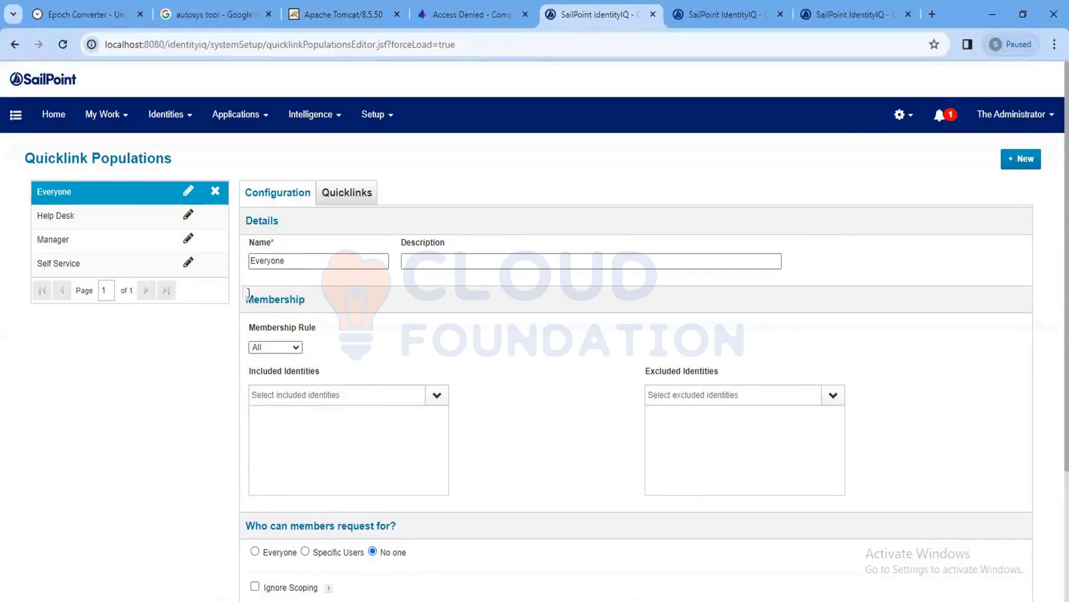
Choose Match List in the Everyone population's Membership Rule dropdown.
{"action": "double_click", "coordinate": [289, 298]}
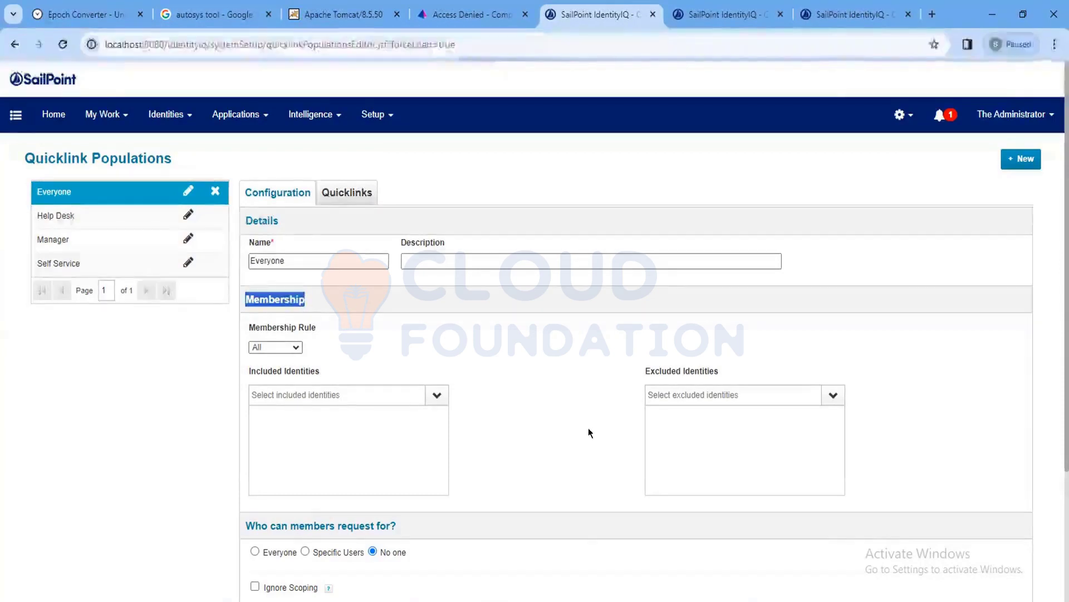
{"action": "scroll", "coordinate": [440, 315], "scroll_direction": "down", "scroll_amount": 2}
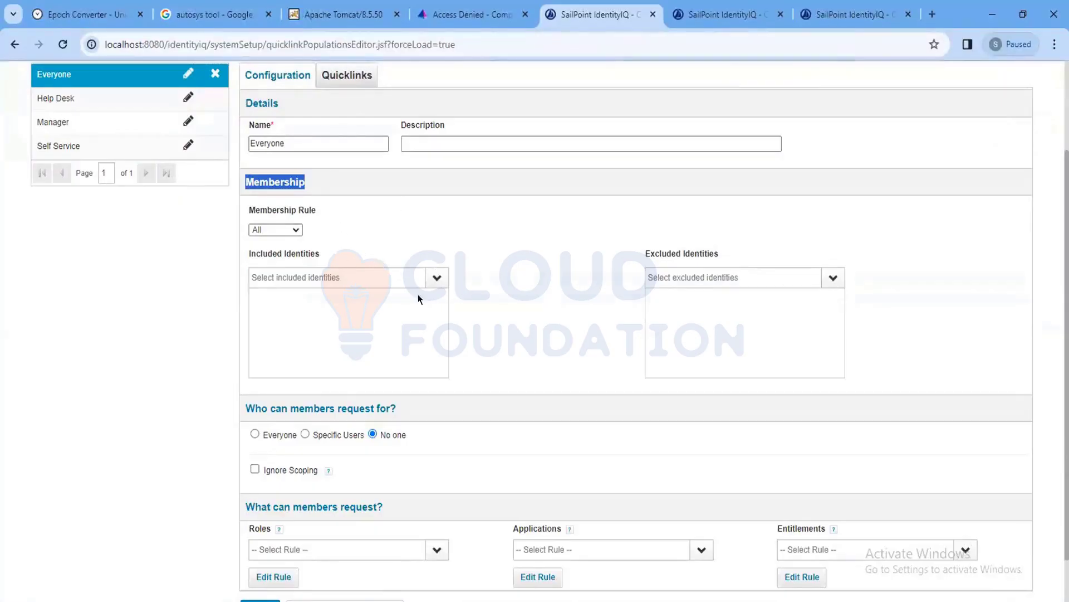
{"action": "scroll", "coordinate": [507, 305], "scroll_direction": "down", "scroll_amount": 1}
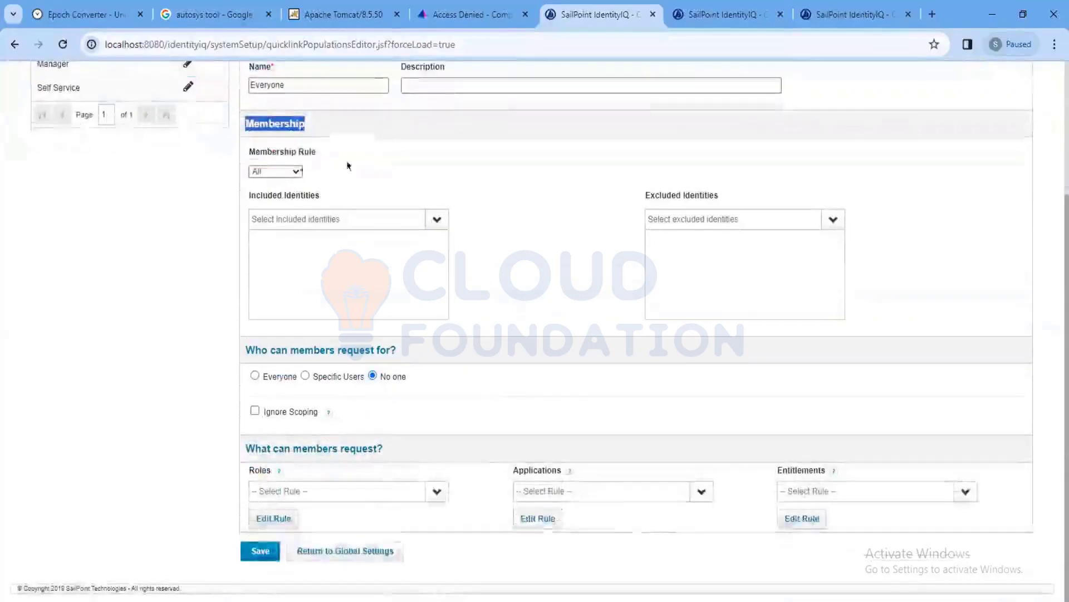
{"action": "left_click", "coordinate": [281, 171]}
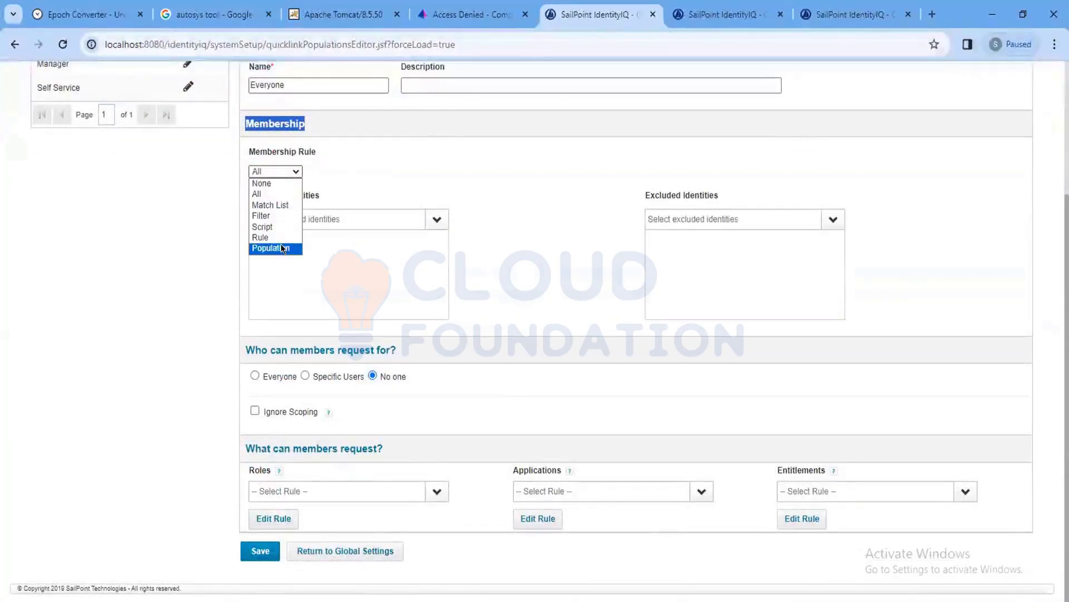
{"action": "left_click", "coordinate": [285, 205]}
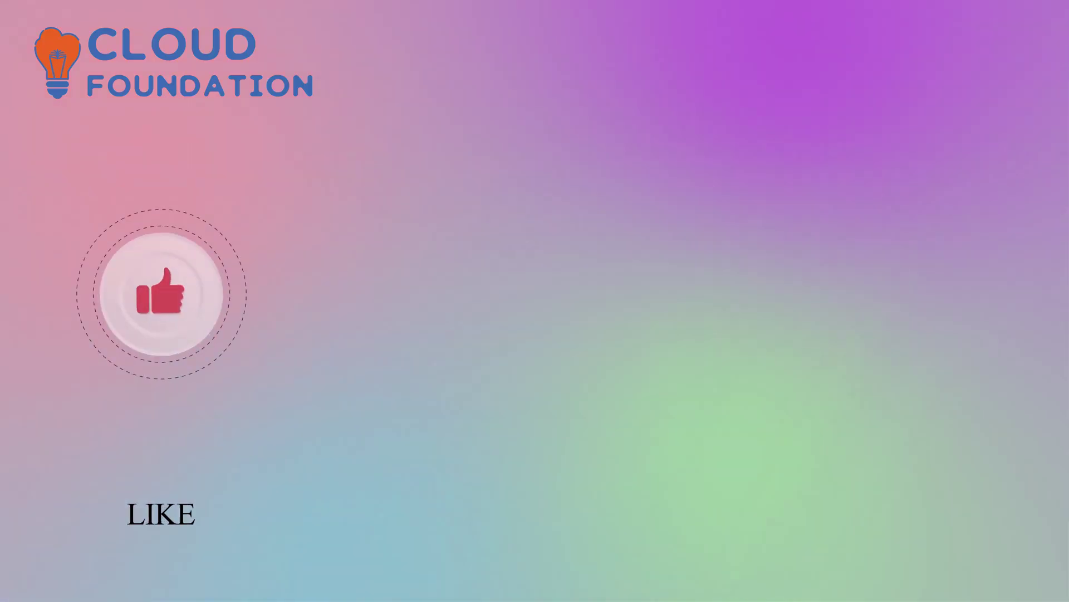